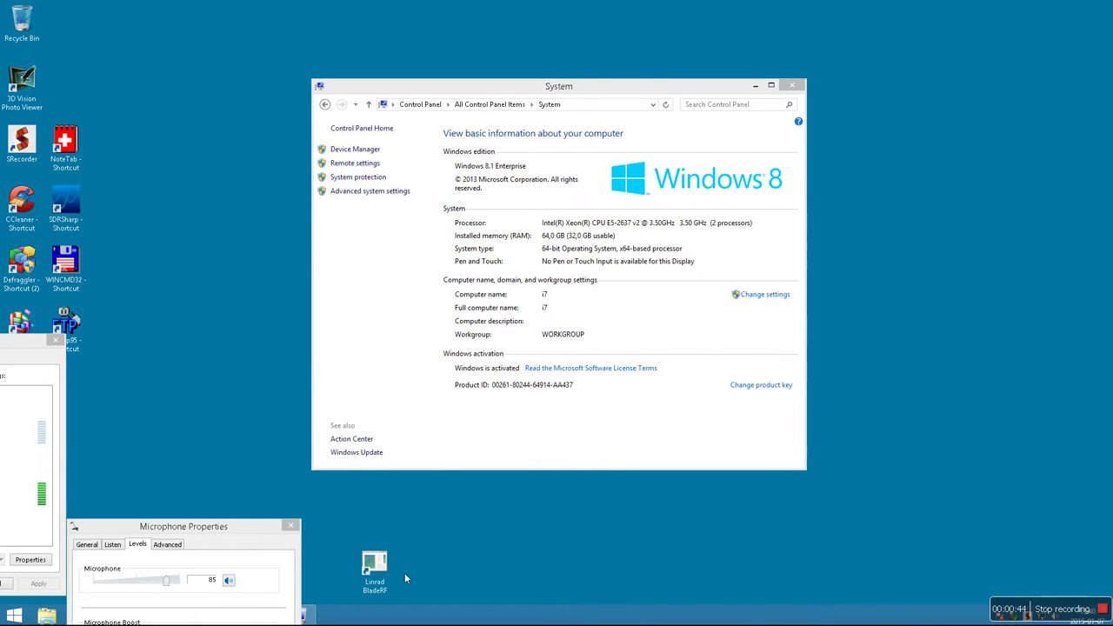
- Review the computer's system summary in System Information
drag(259, 531, 258, 521)
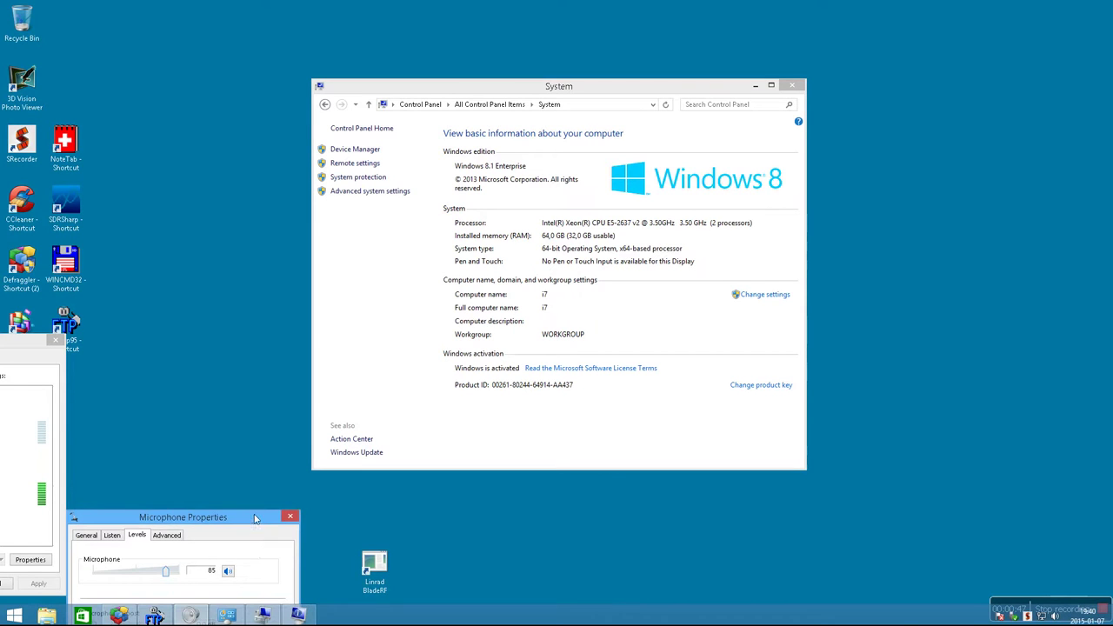
click(298, 615)
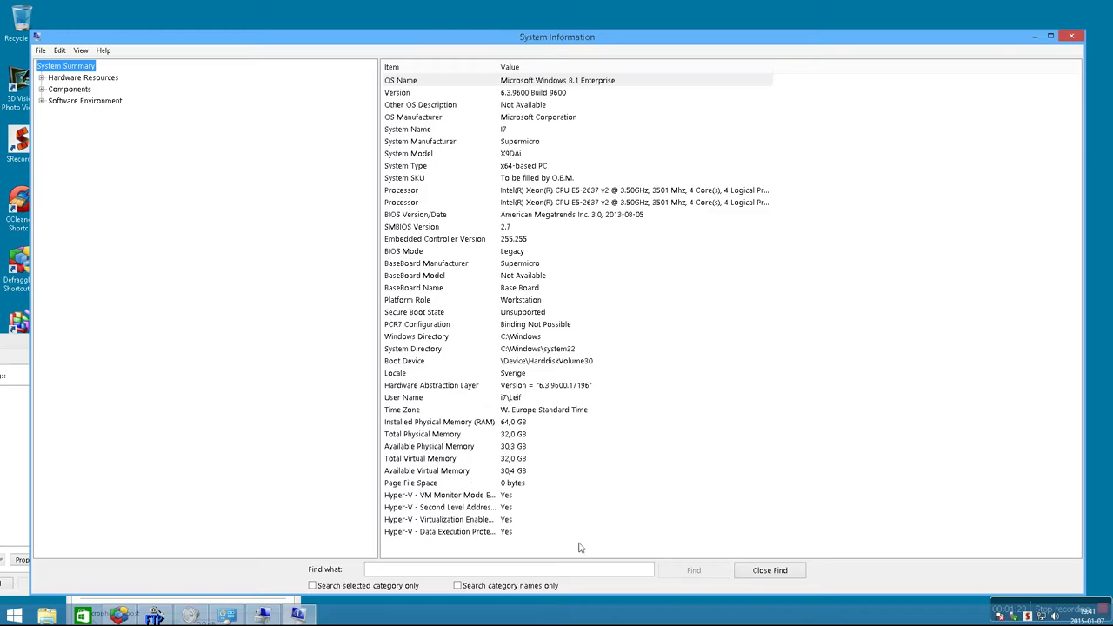
click(299, 615)
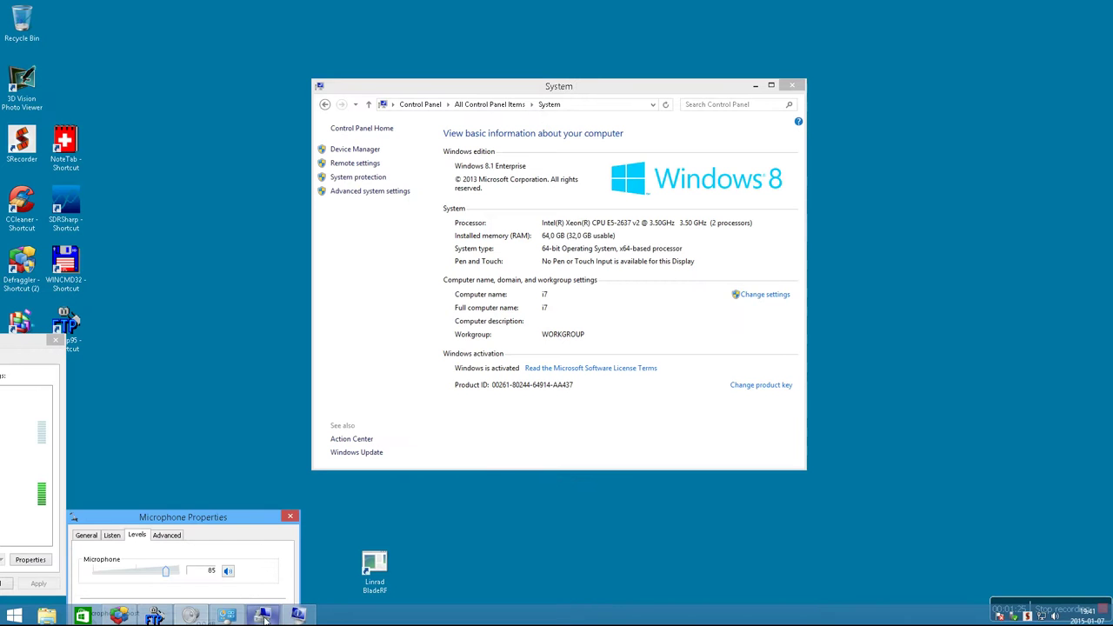
- Inspect the C: volume's hardware properties in Disk Management, including the device properties of the WDC WD20EFRX drive
click(264, 616)
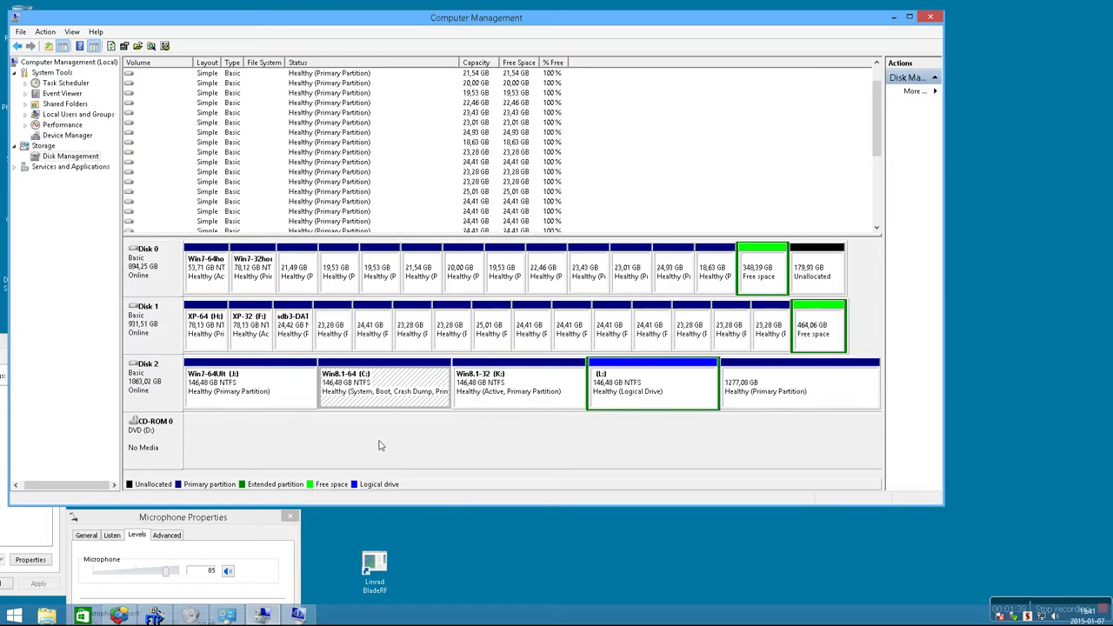
right_click(384, 375)
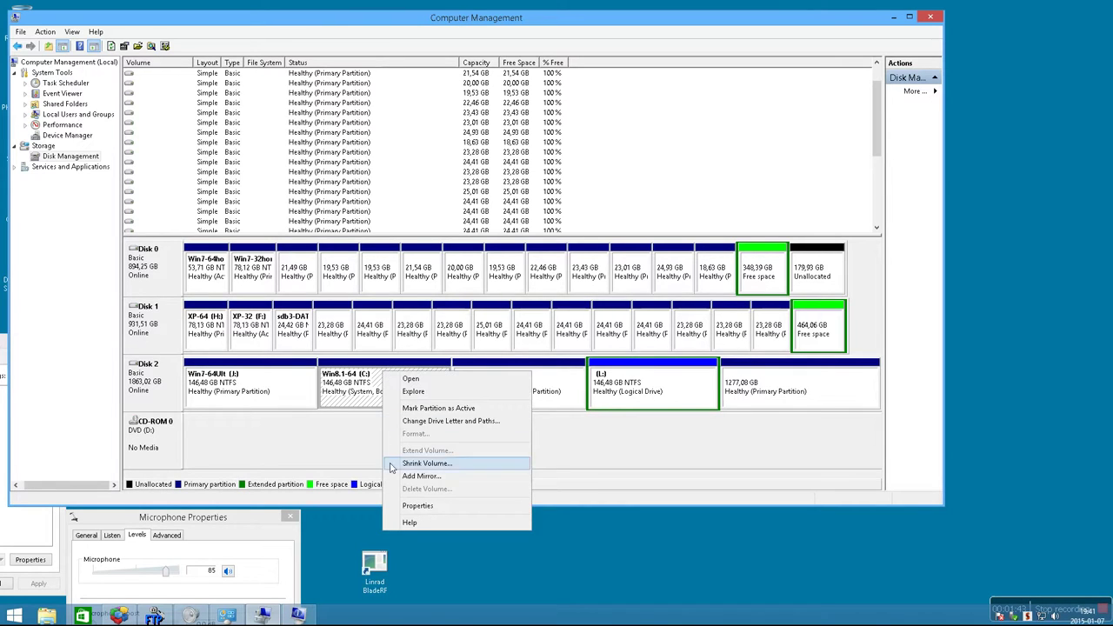
click(418, 506)
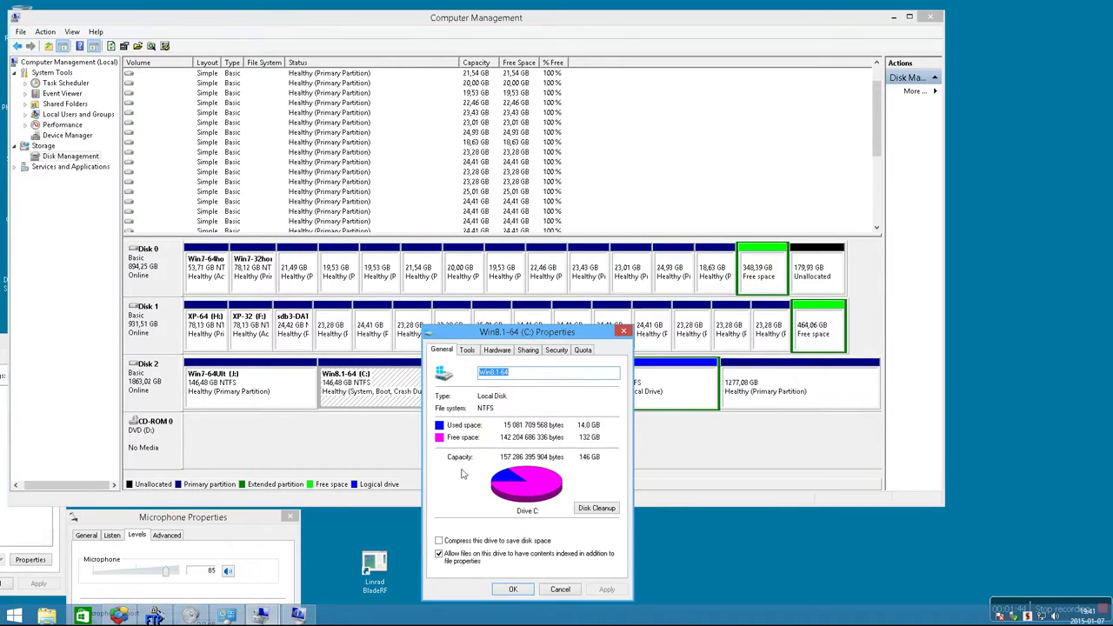
click(500, 351)
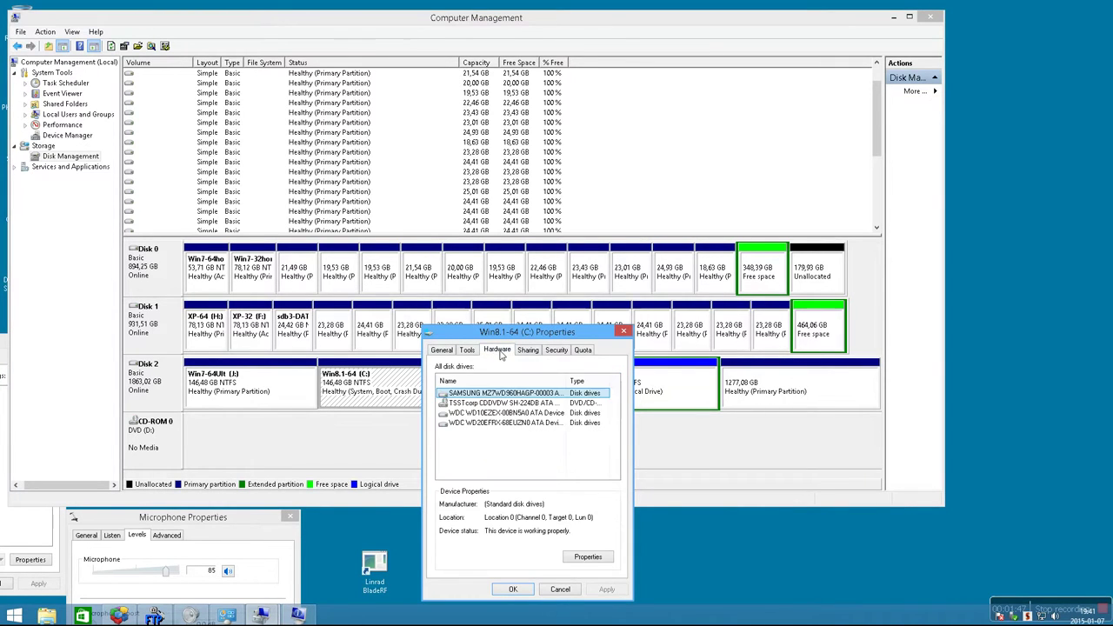
click(488, 425)
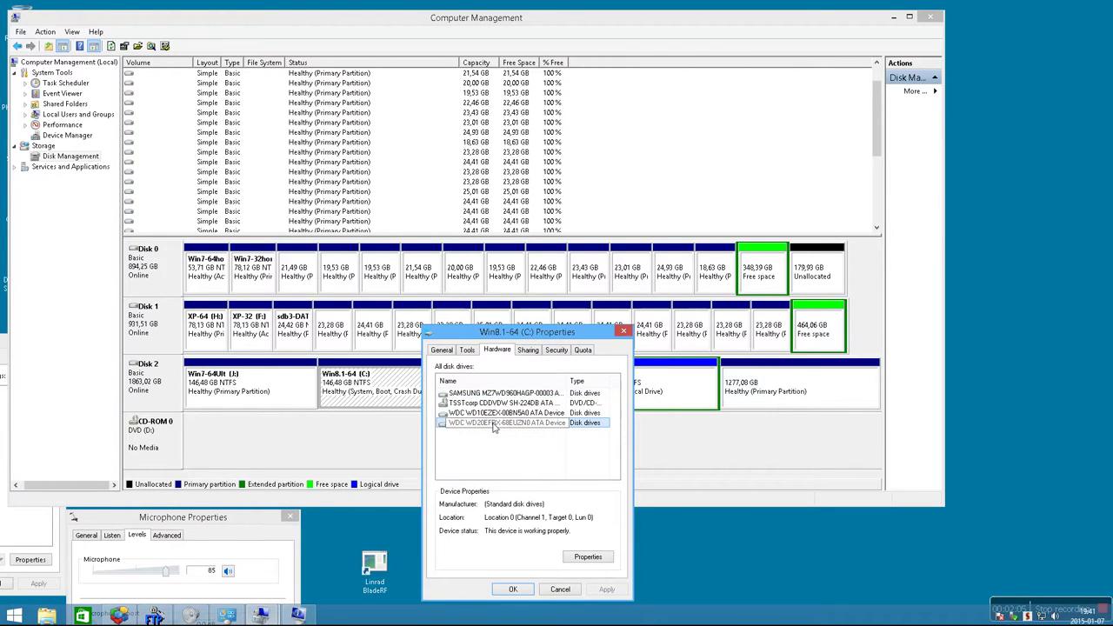
click(579, 562)
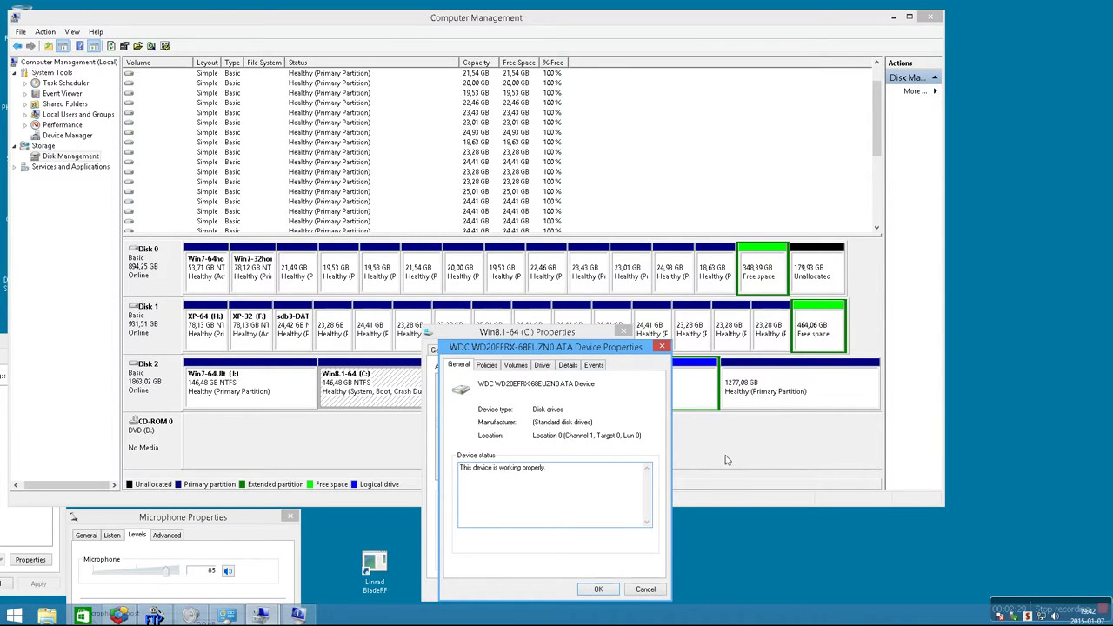
click(662, 348)
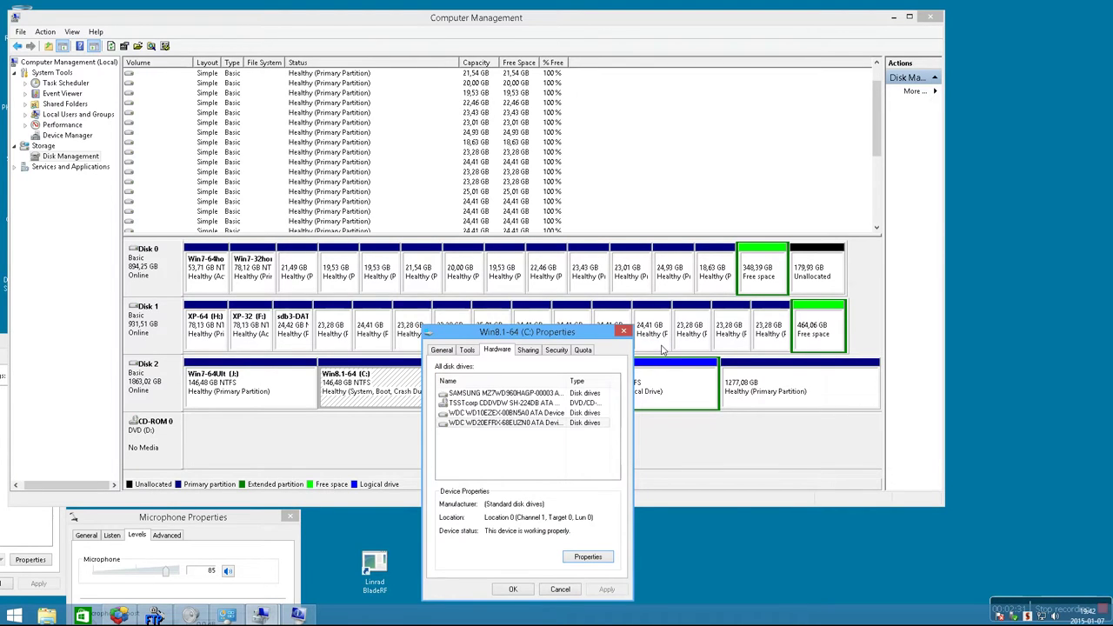
click(623, 331)
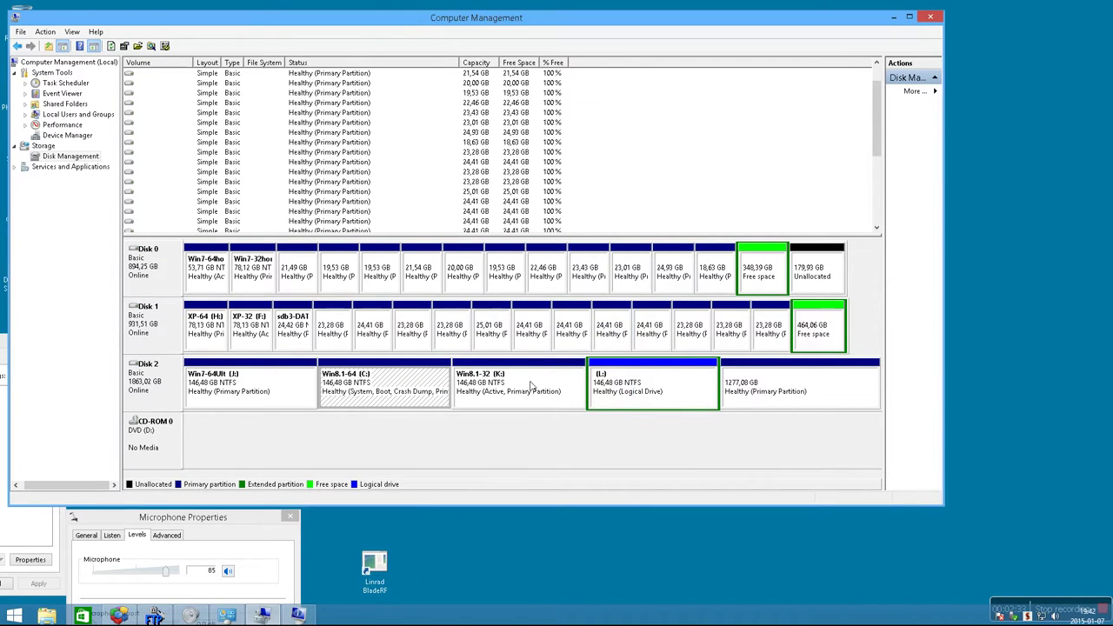
click(931, 18)
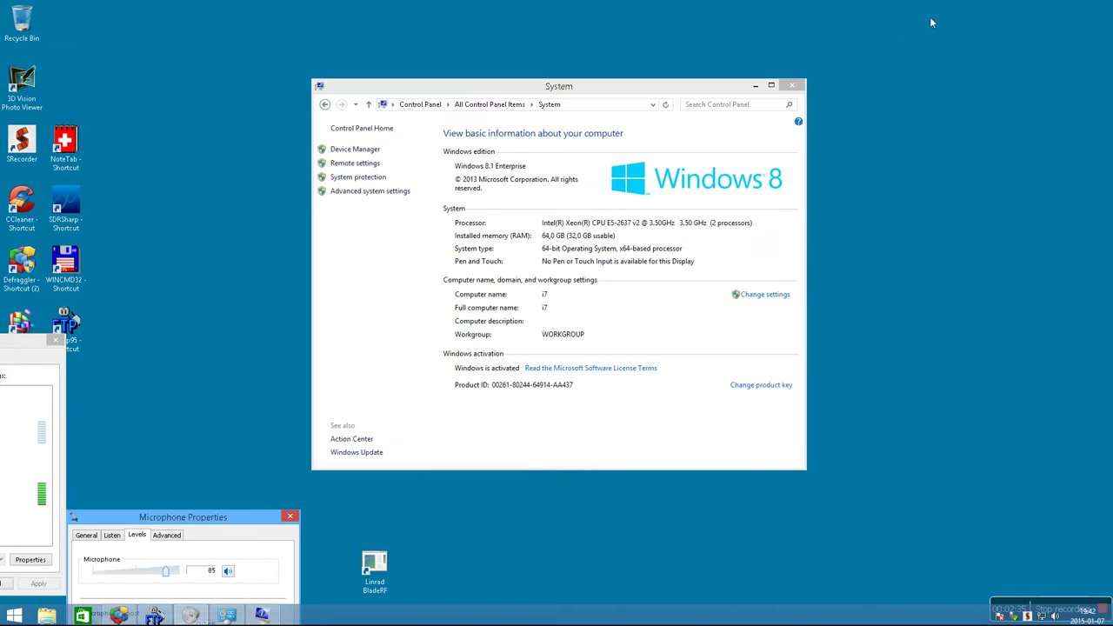
- Close the System window, launch Linrad BladeRF, and set the font scale to 3 in its global parameters
click(792, 86)
double_click(375, 566)
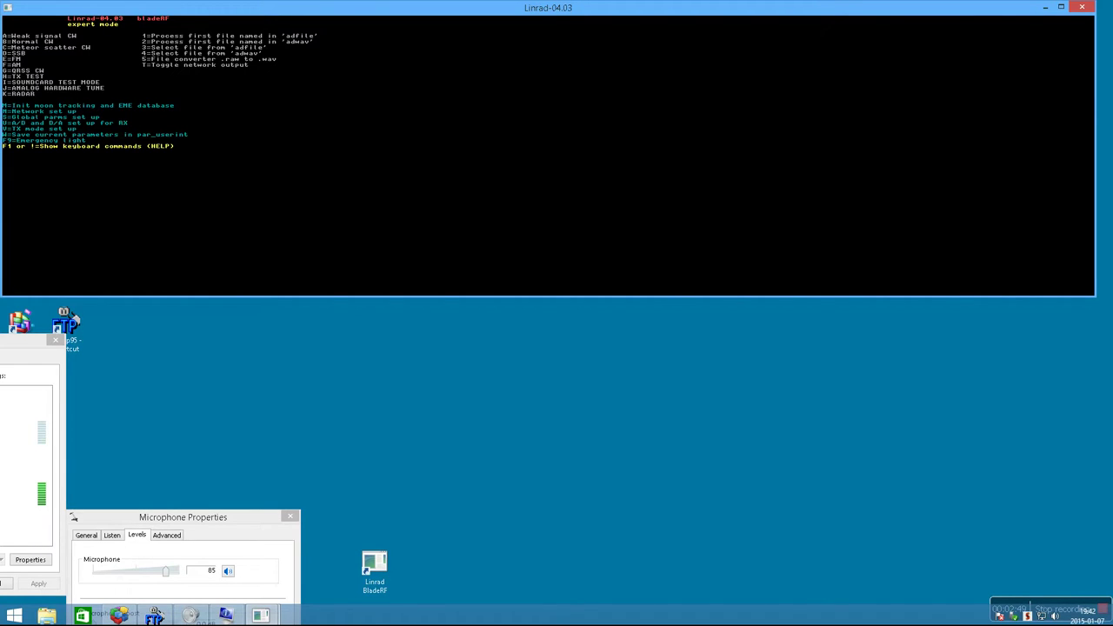
key(s)
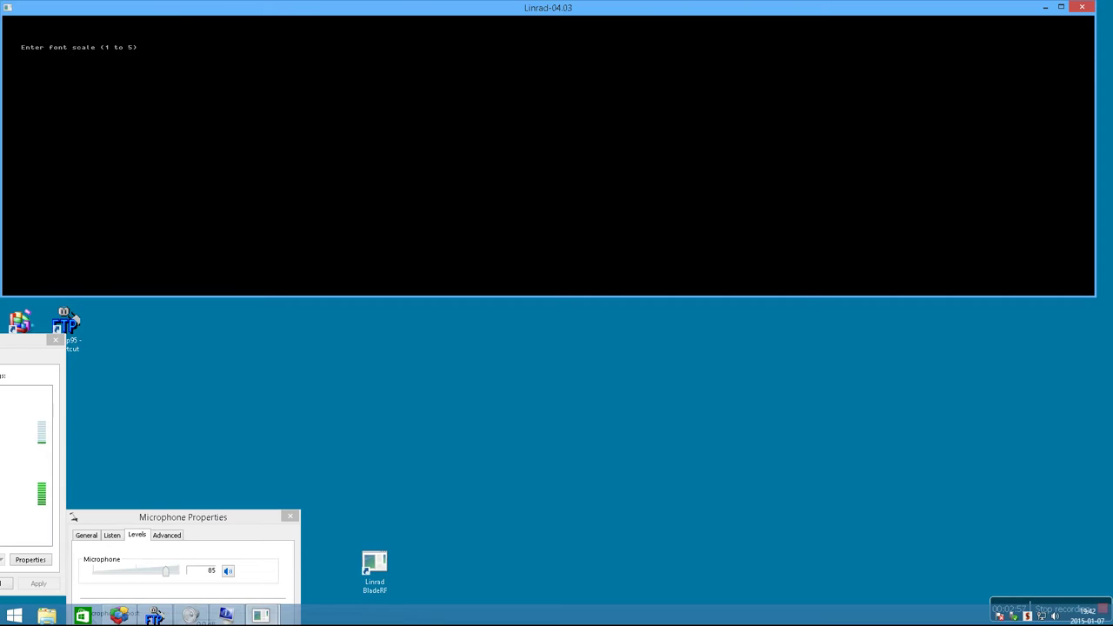
text(1)
key(Return)
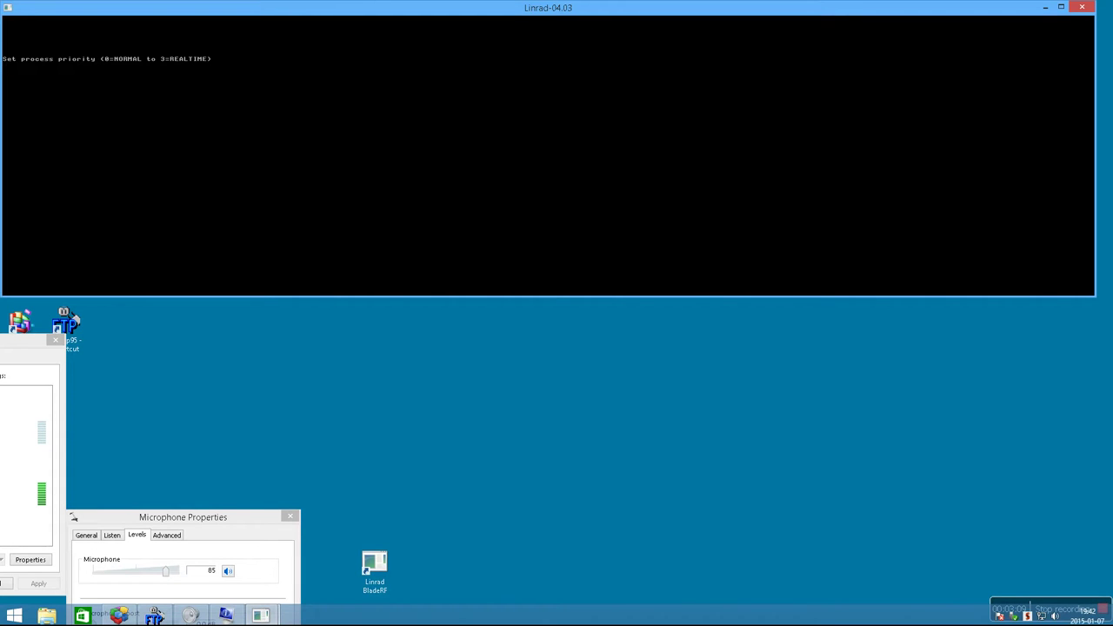
- Set the process priority to 1, blocked processors to 0, timer resolution to 0 and autostart to none
key(0)
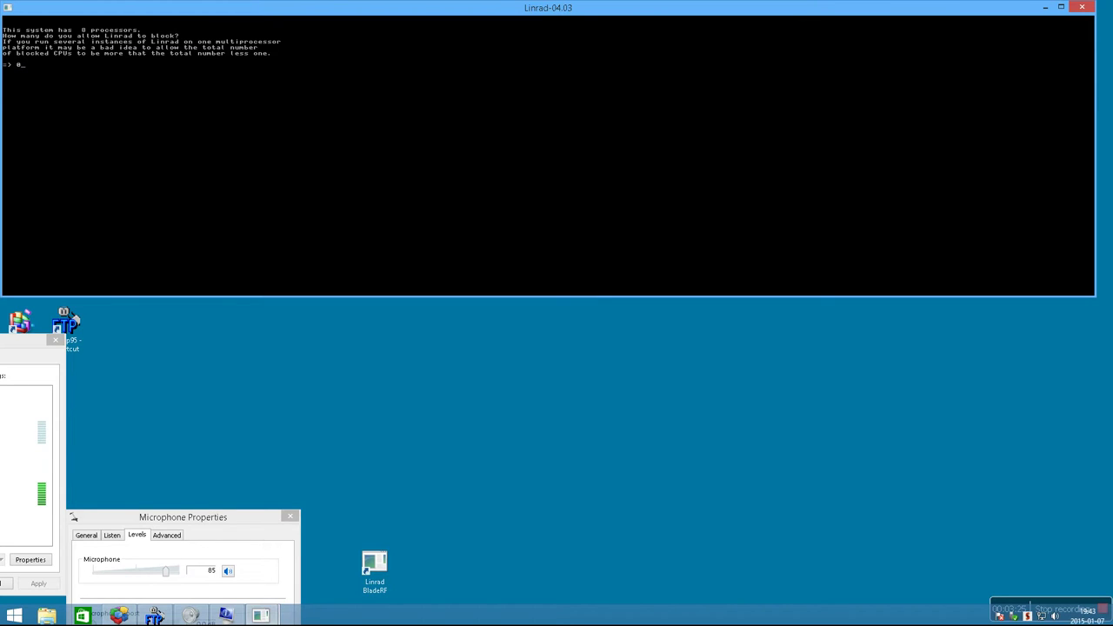
key(Return)
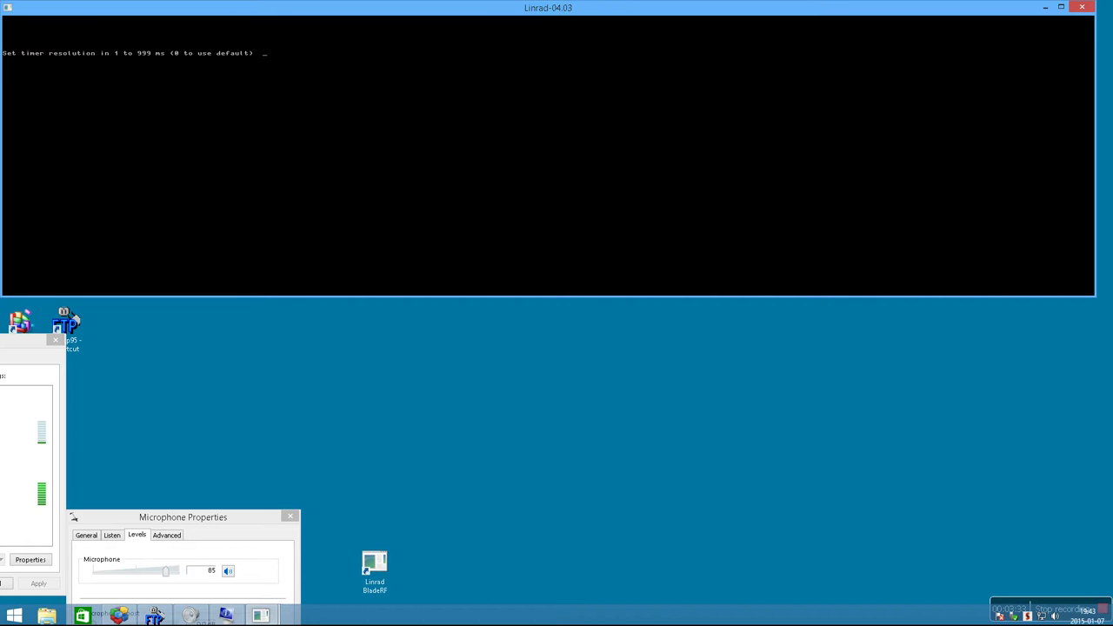
text(0)
key(Return)
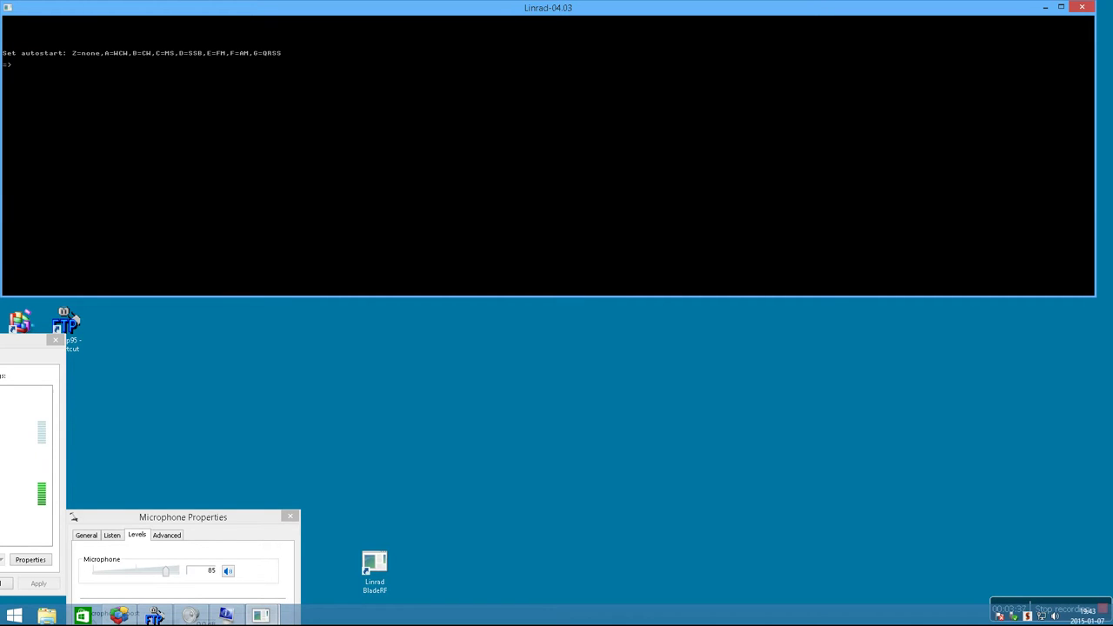
key(z)
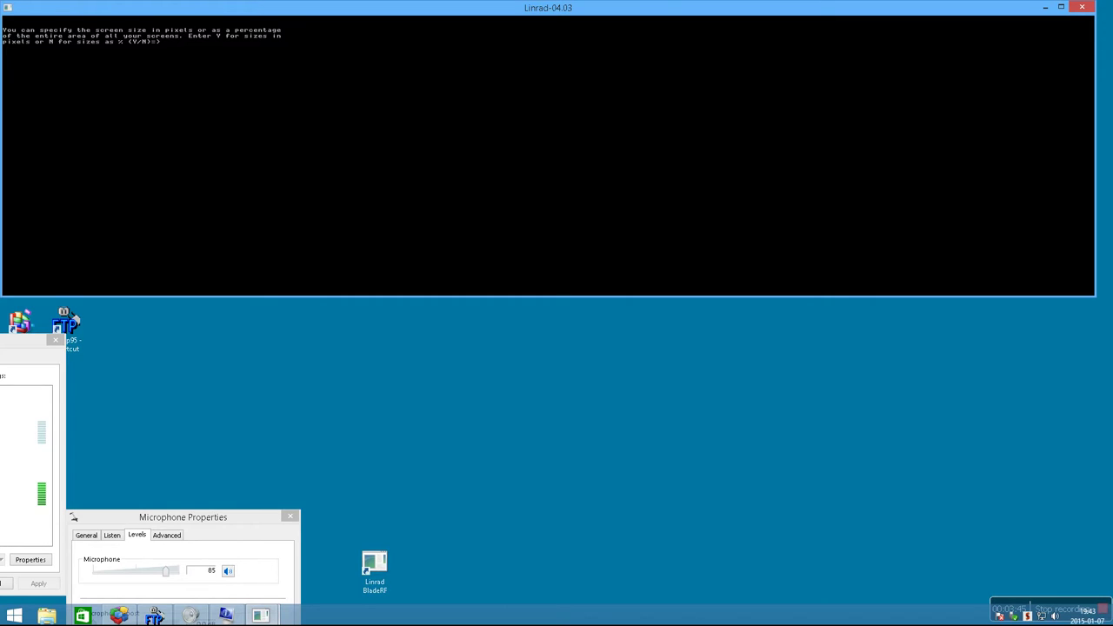
- Specify the Linrad screen size as percentages, using 98% of the width and 65% of the height
key(n)
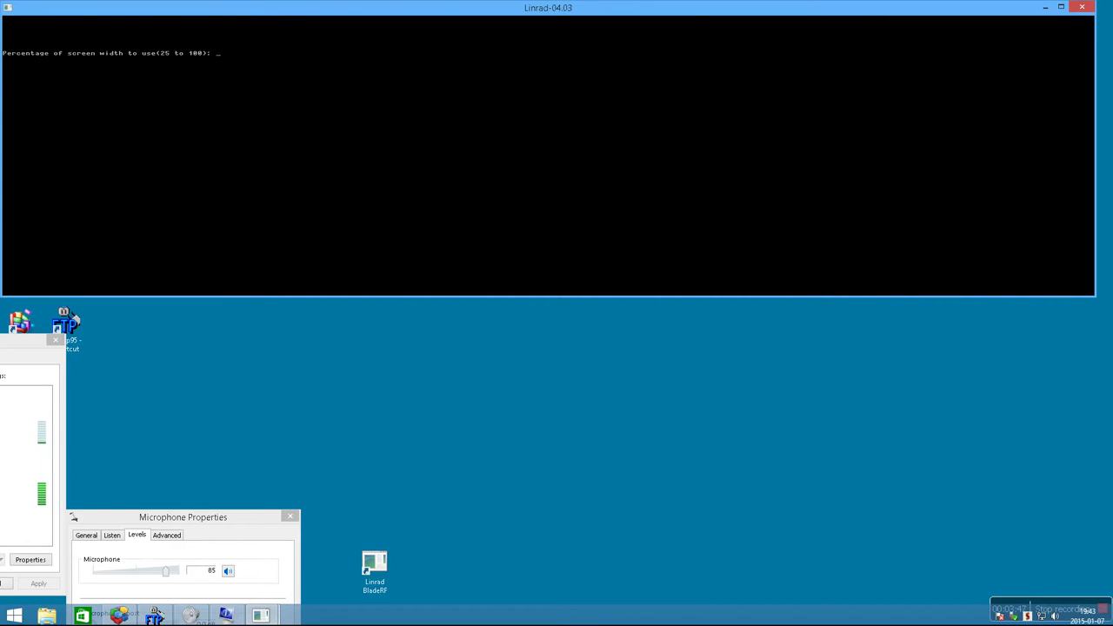
text(98)
key(Return)
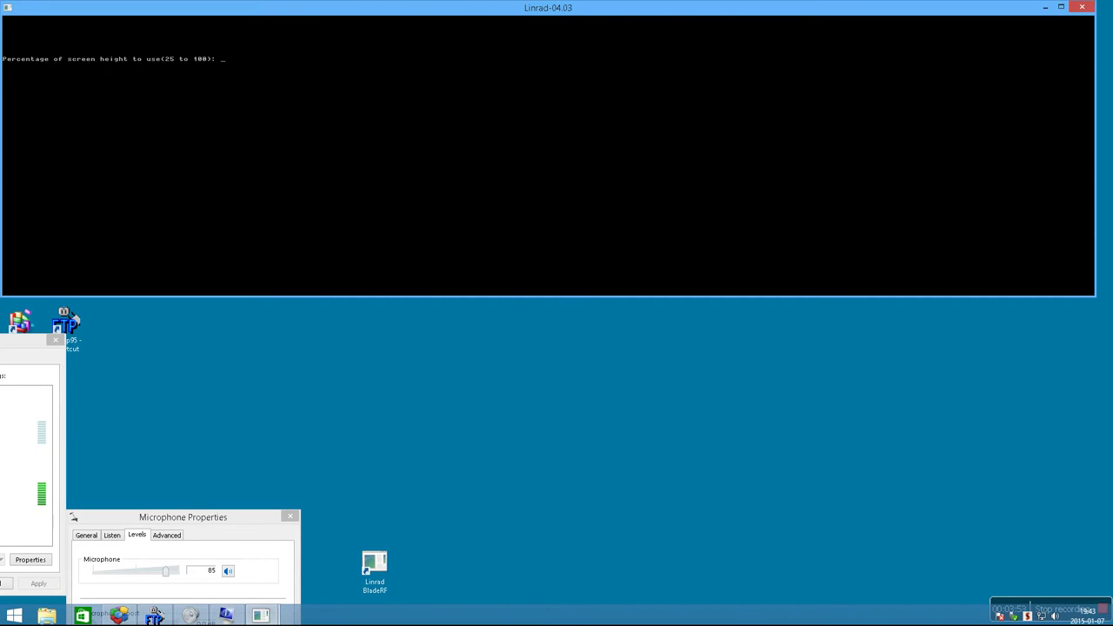
text(65)
key(Return)
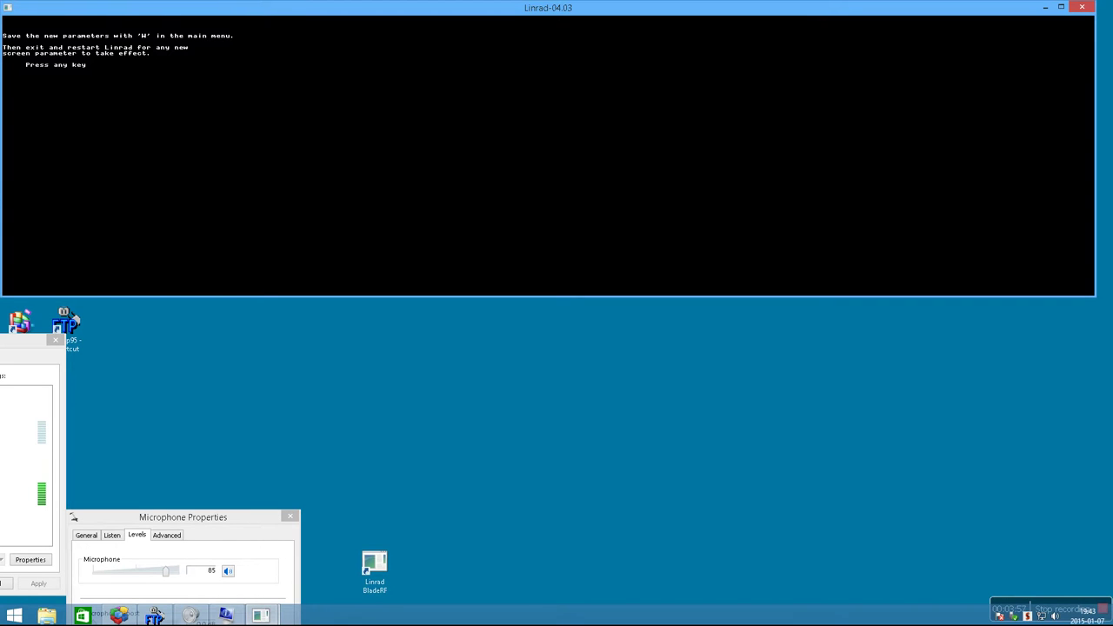
key(Return)
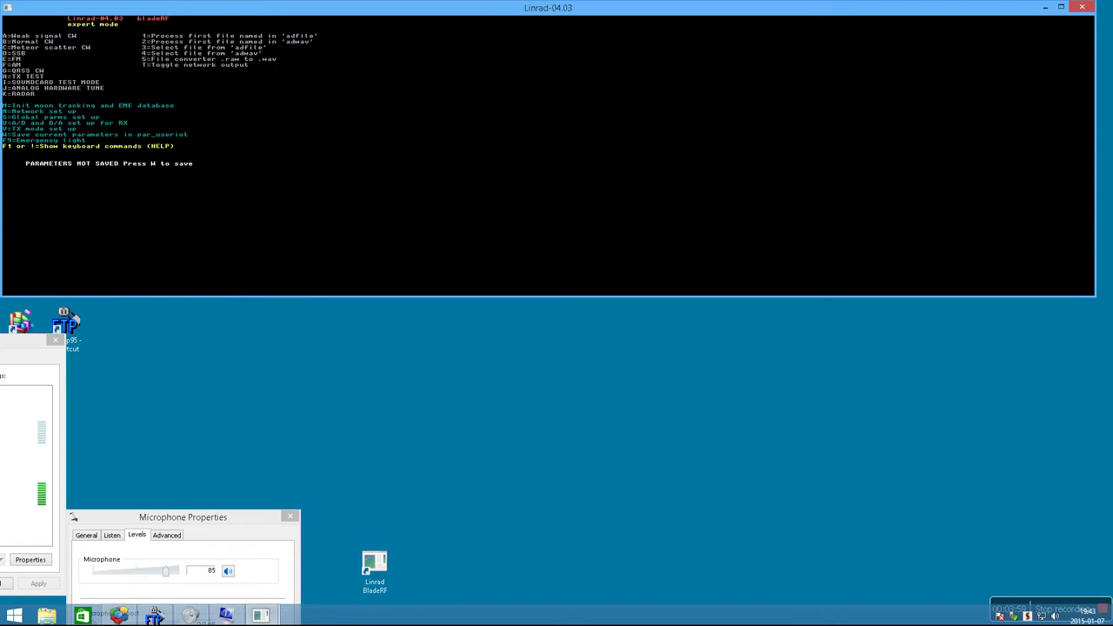
- Save the new parameters and restart Linrad BladeRF so they take effect
key(w)
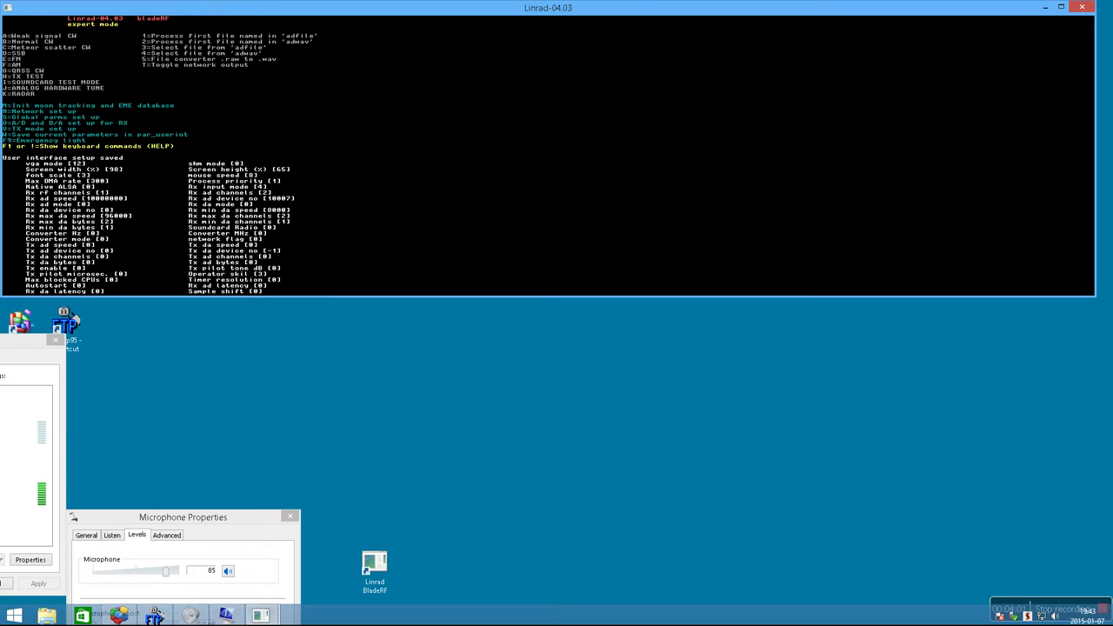
click(1083, 8)
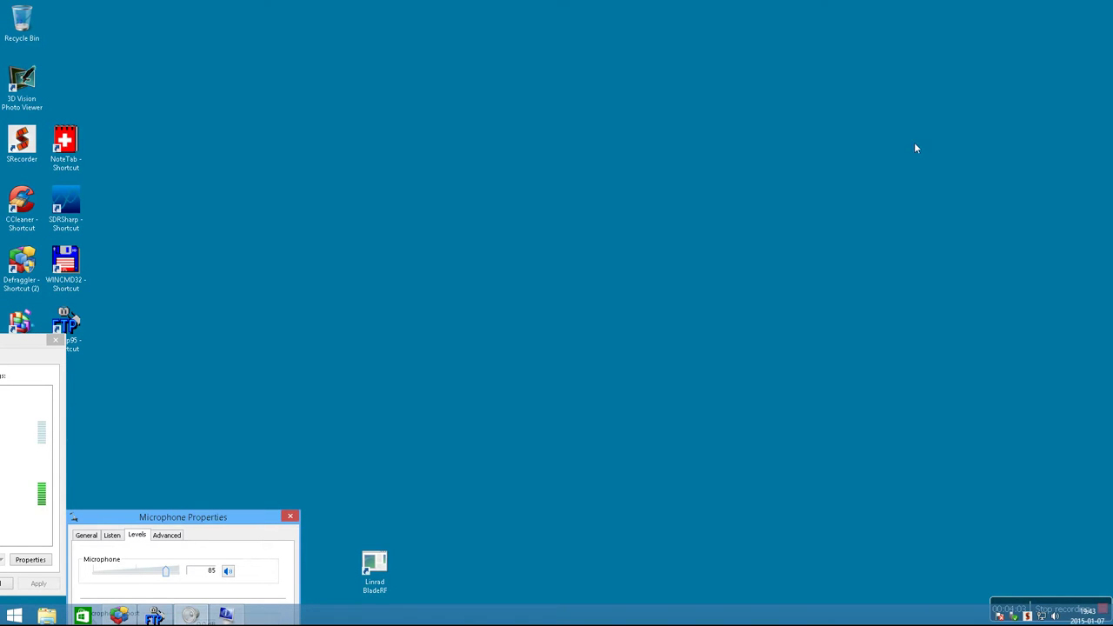
double_click(376, 565)
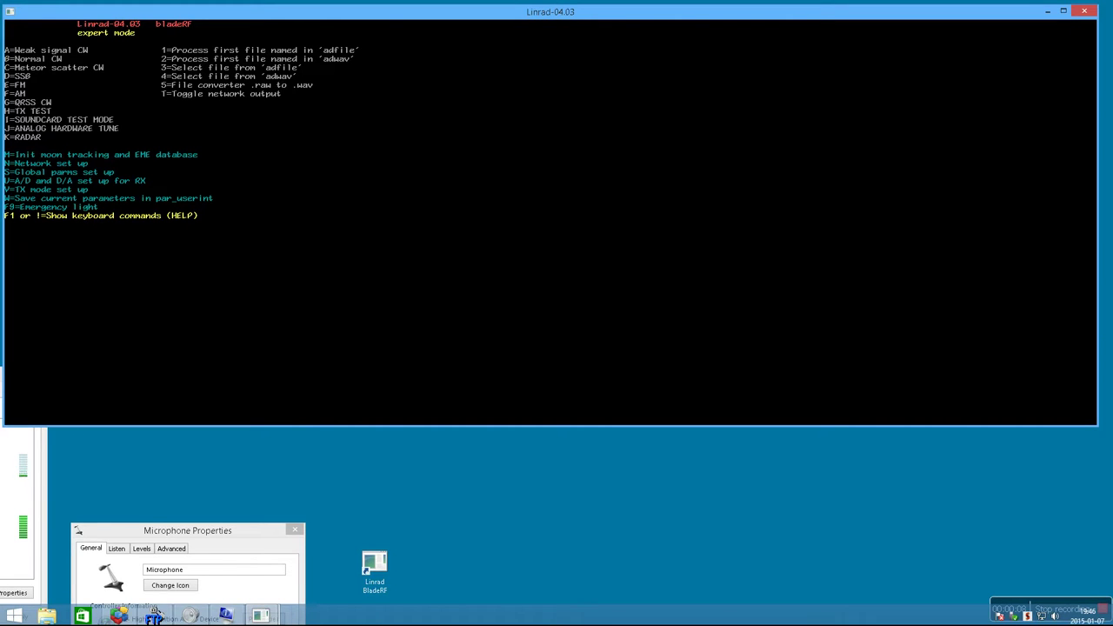
- Open Linrad's A/D and D/A setup for RX and raise the Windows microphone level to 96
key(u)
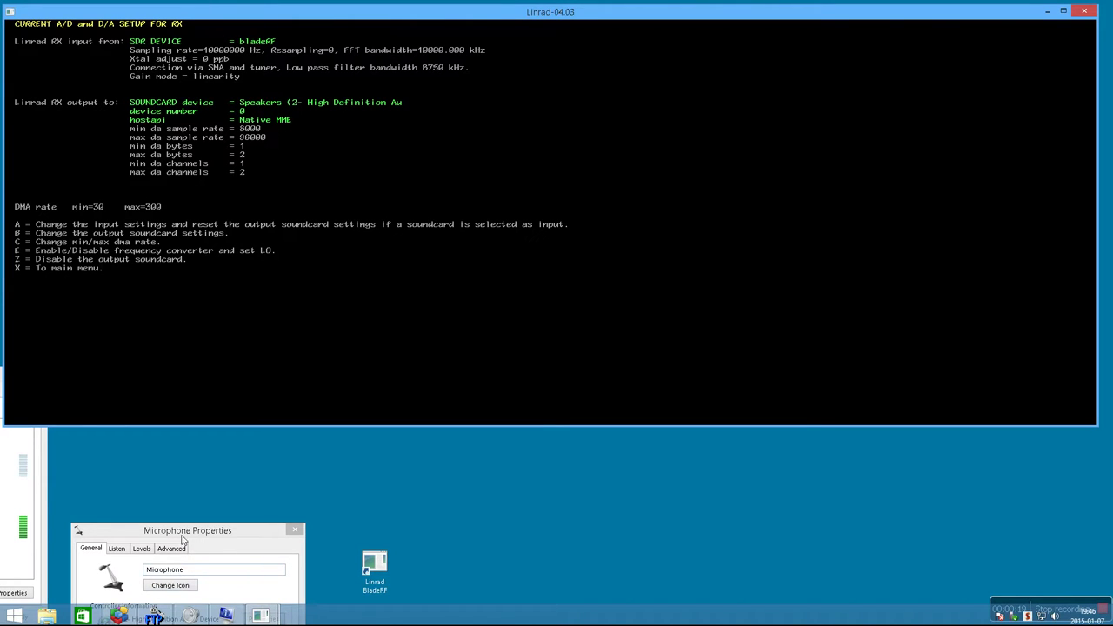
click(152, 549)
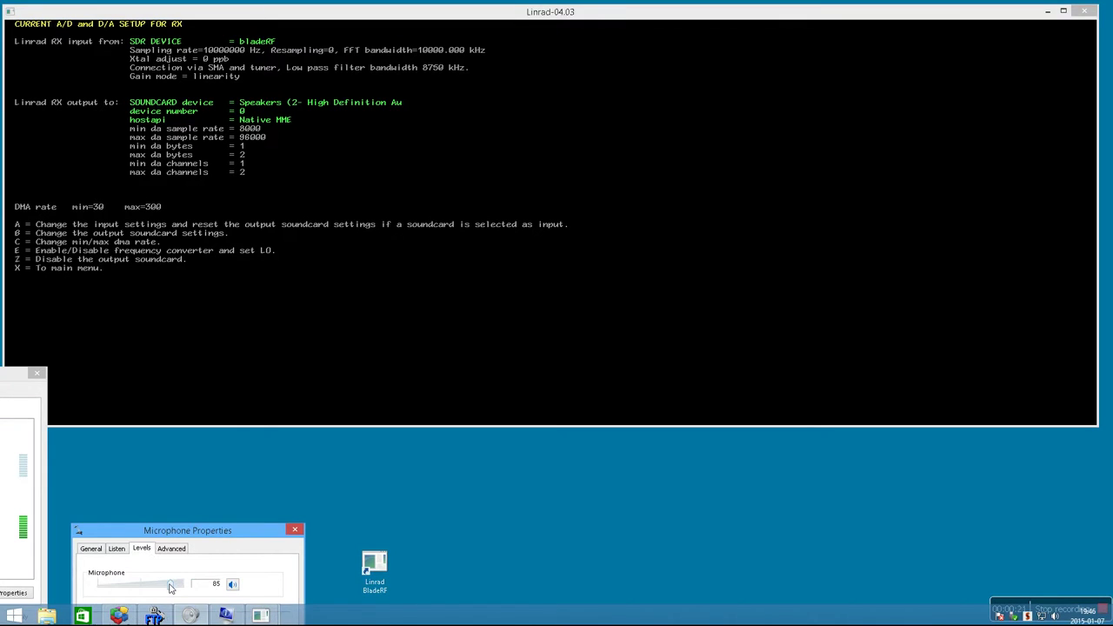
drag(171, 589, 174, 589)
drag(175, 589, 178, 591)
- Change the RX input settings to the bladeRF device, decline input via J61, and set the sampling speed to 25000000 Hz
click(287, 18)
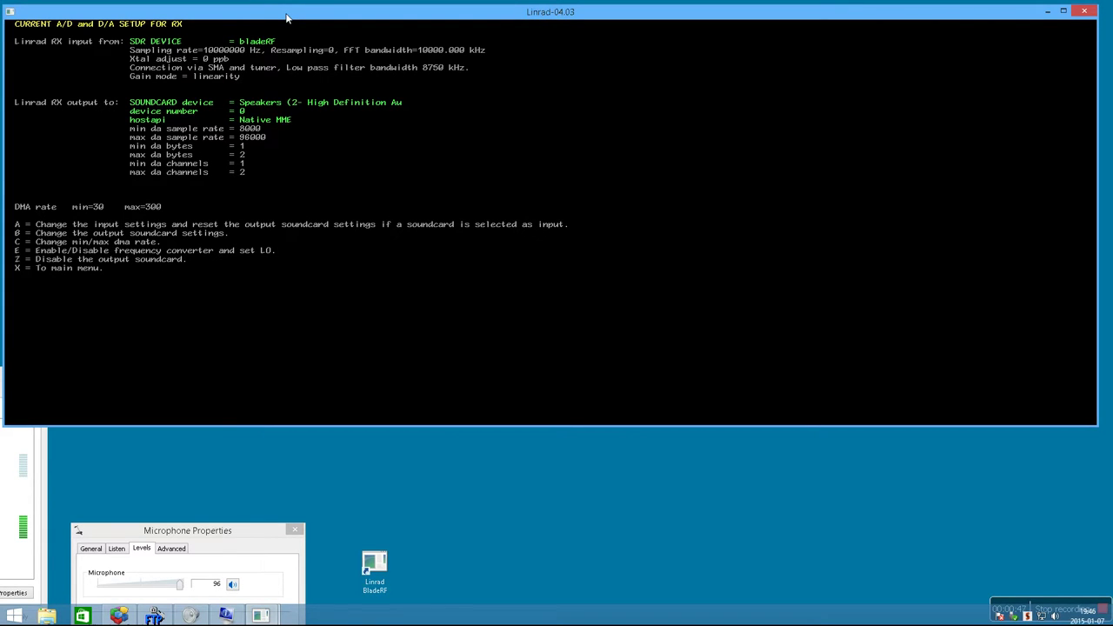
key(a)
key(j)
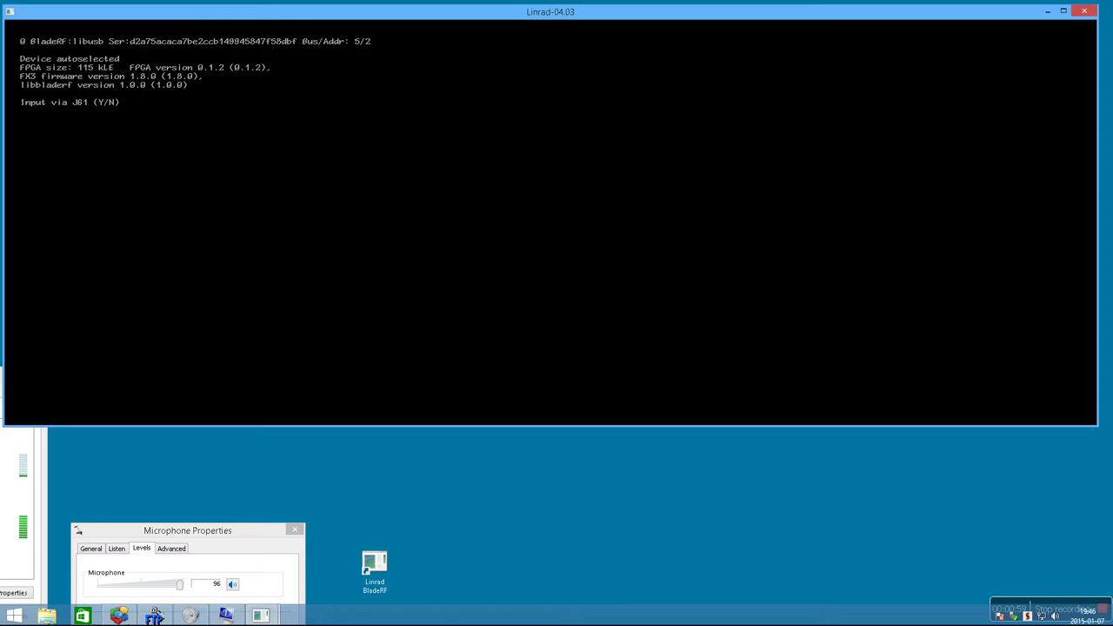
key(n)
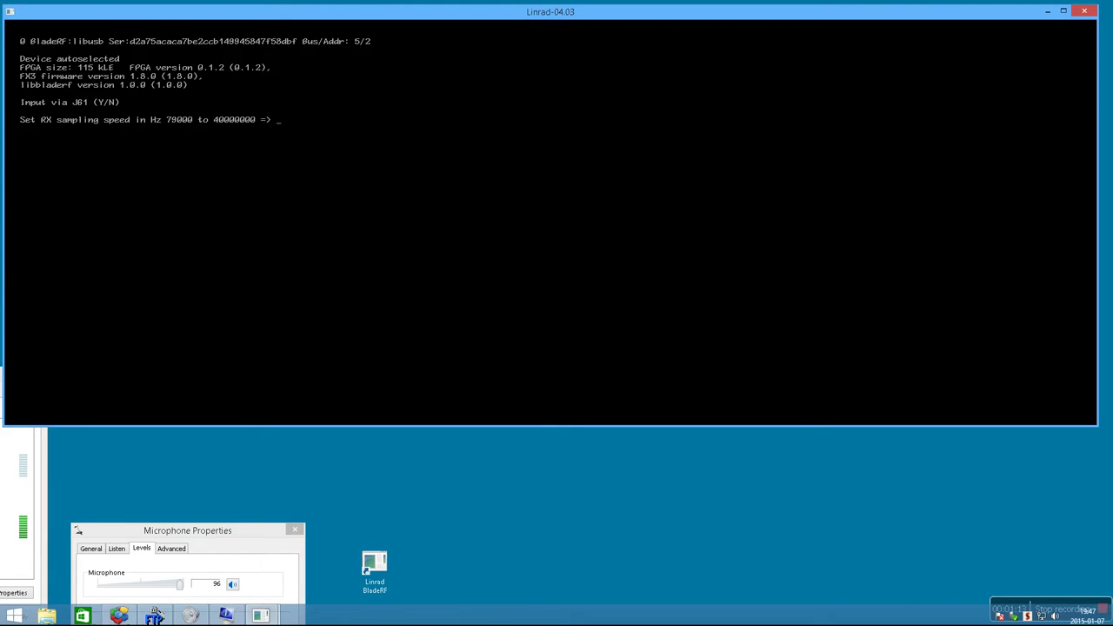
text(25)
text(000000)
key(Return)
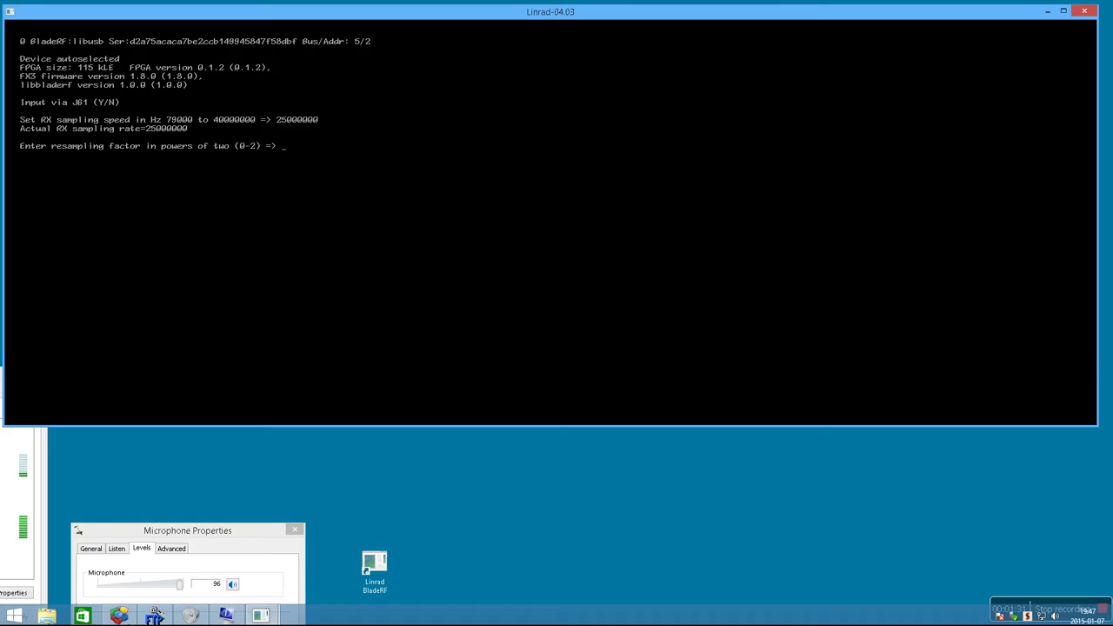
- Set the resampling factor to 0 and enable the filter with a bandwidth of 750 kHz
text(0)
key(Return)
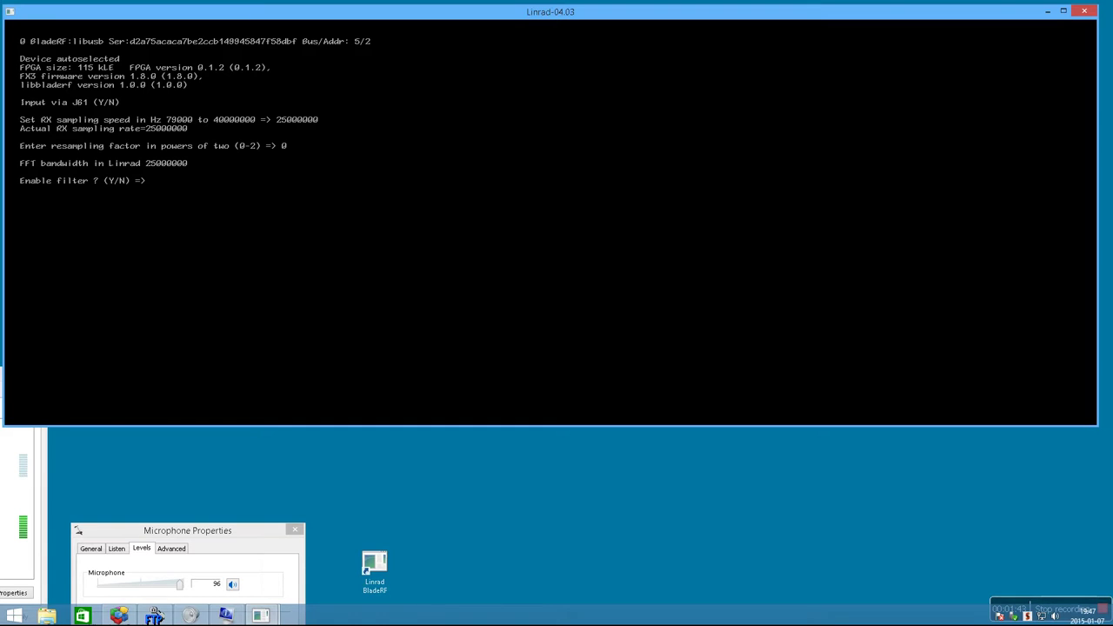
key(y)
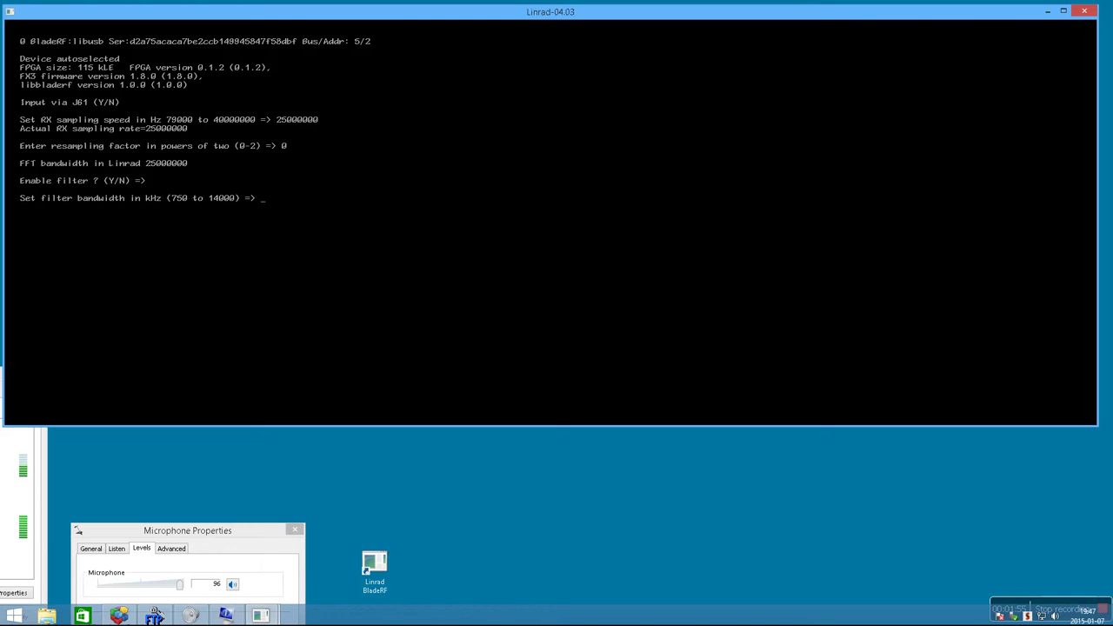
text(750)
key(Return)
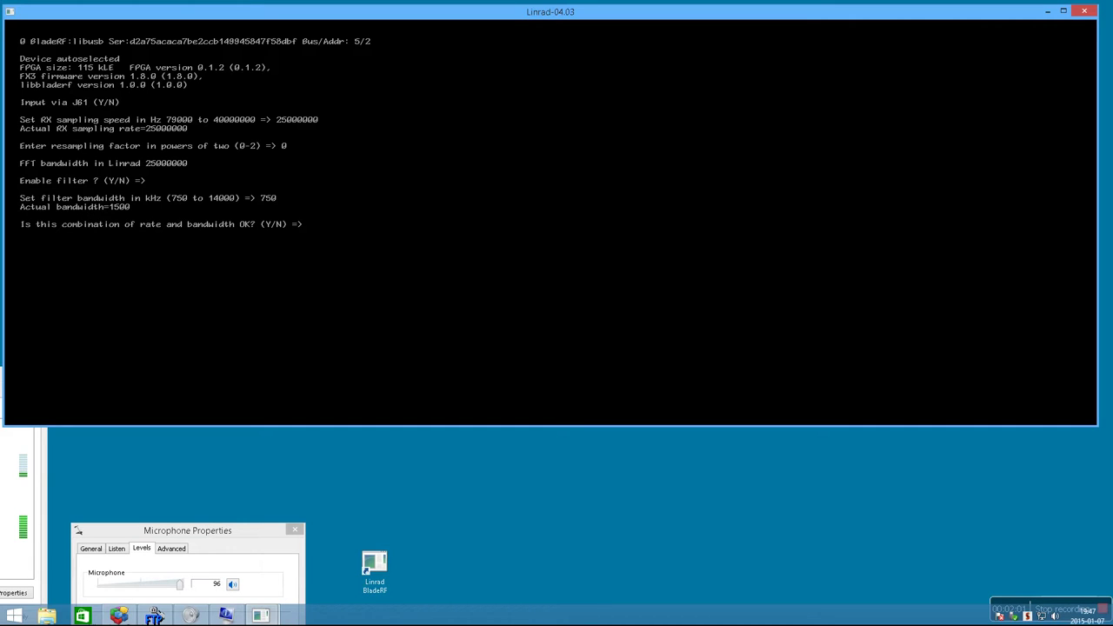
- Reject the rate and bandwidth combination and redo it with sampling speed 25000000 Hz, resampling factor 0 and no filter
key(n)
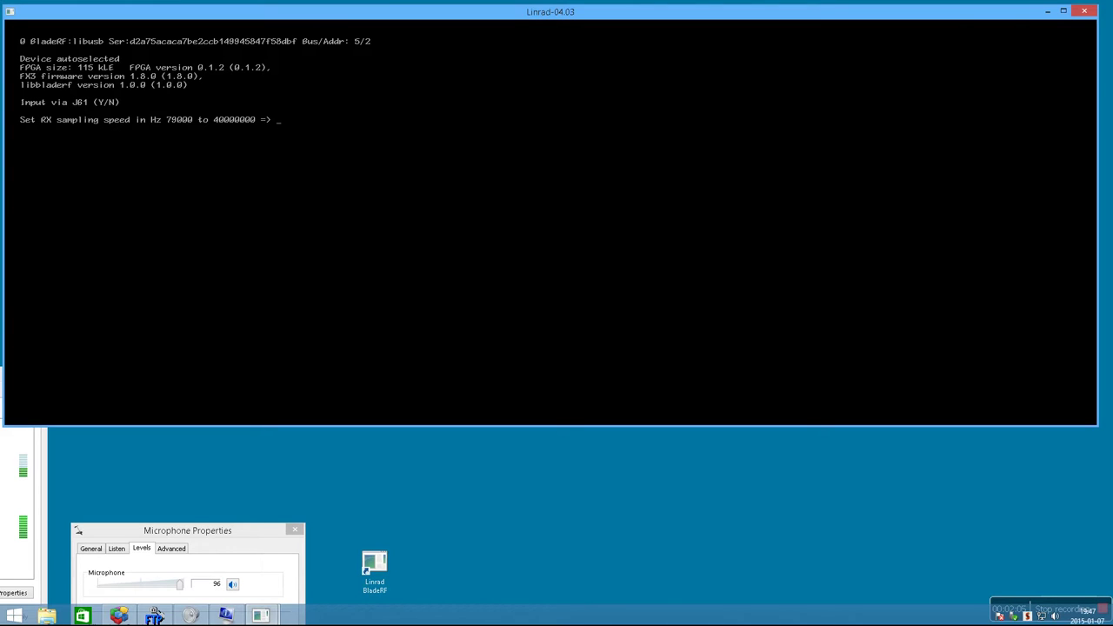
text(25000000)
key(Return)
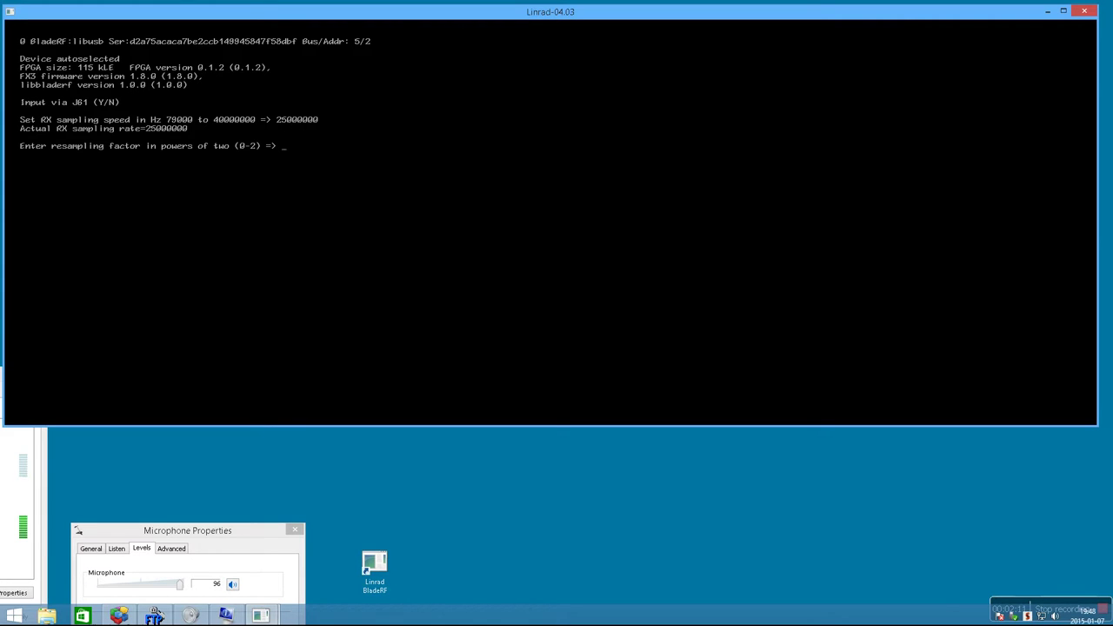
text(0)
key(Return)
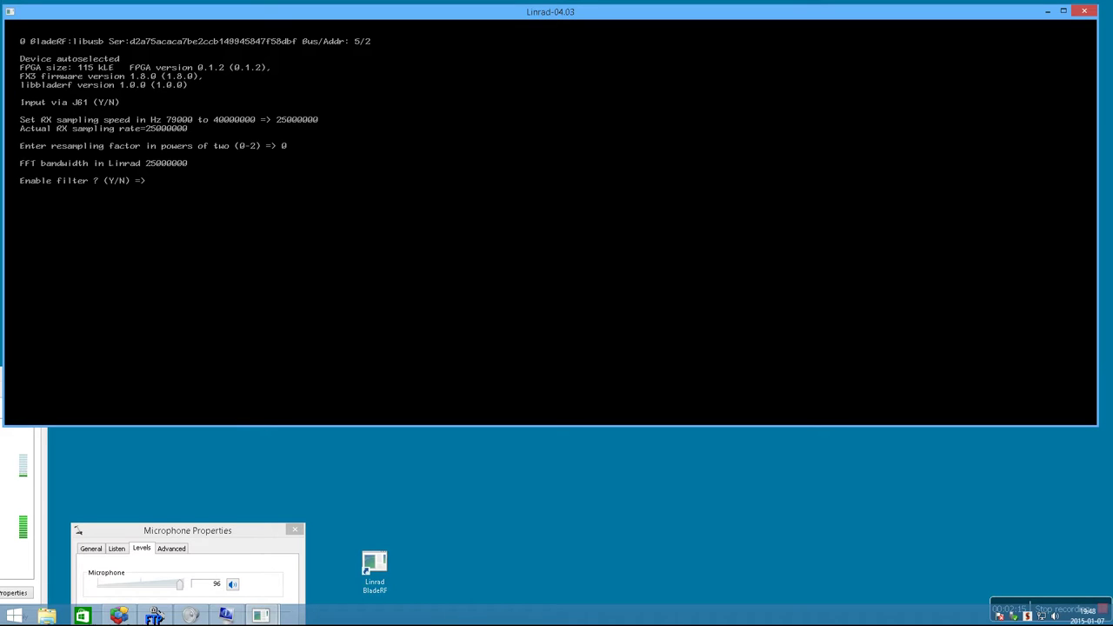
key(n)
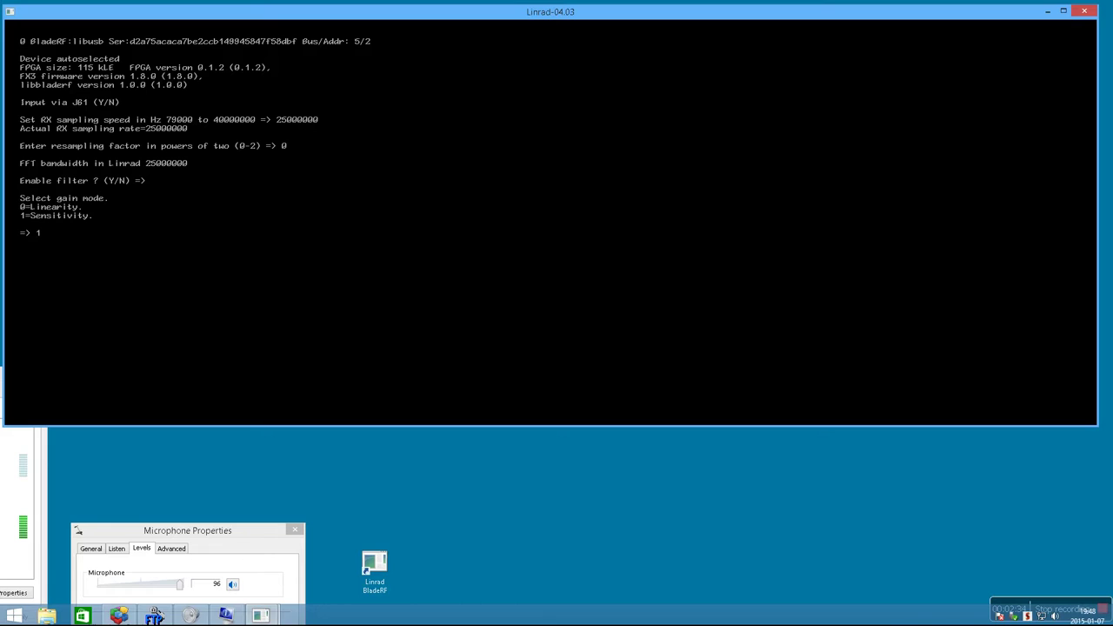
- Choose the Sensitivity gain mode, set the xtal error to 0 ppb and decline the XB-200 expansion board
key(Return)
text(0)
key(Return)
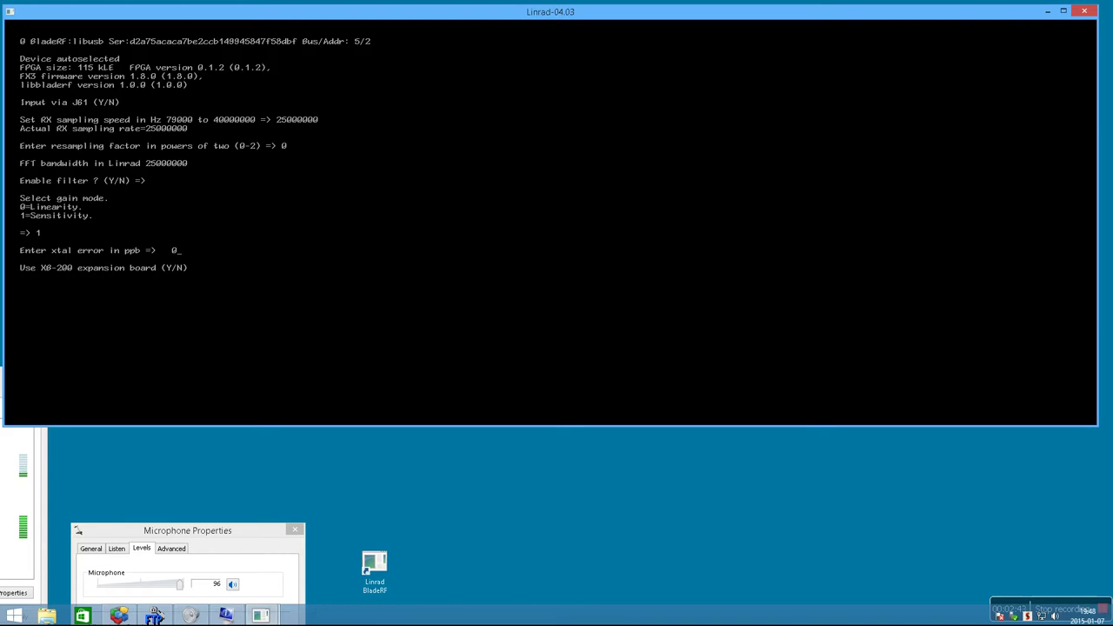
key(n)
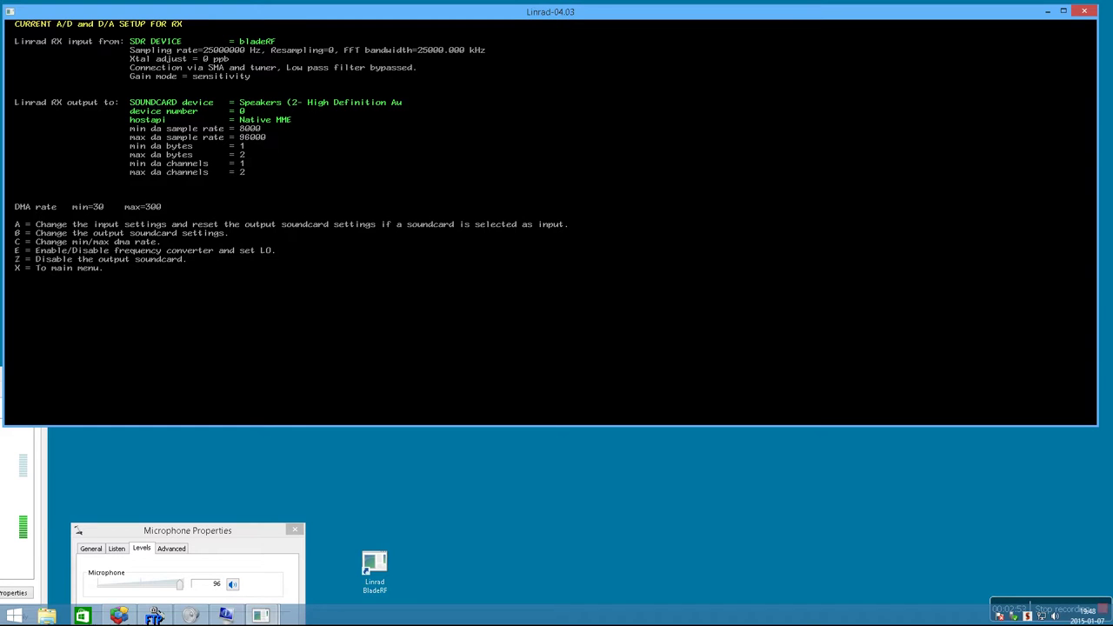
- Return to the main menu and save the current parameters in par_userint
key(x)
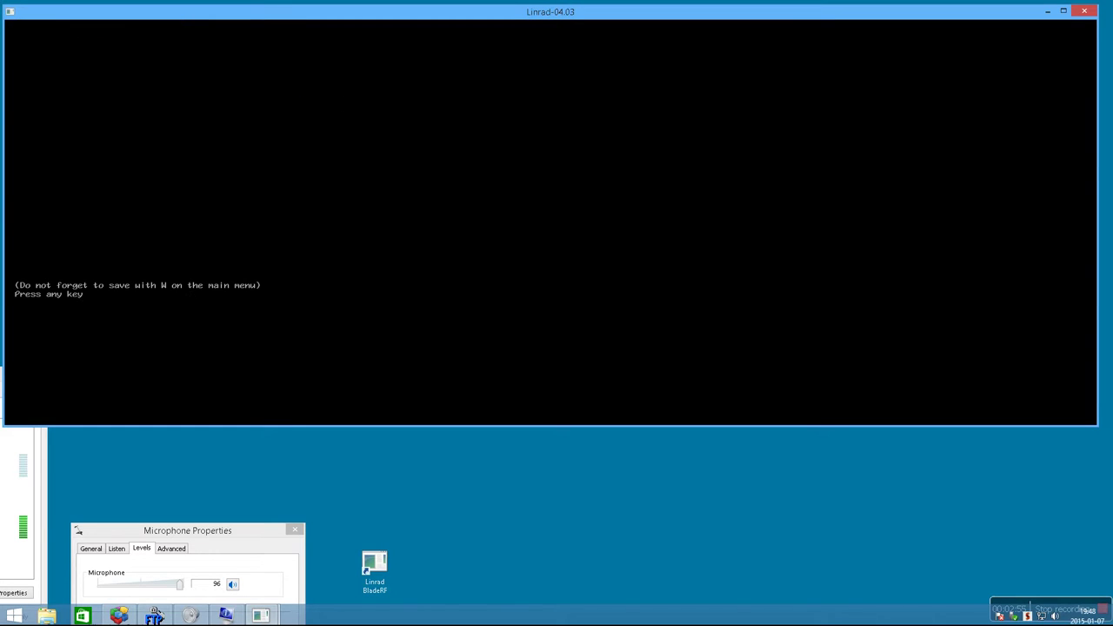
key(Return)
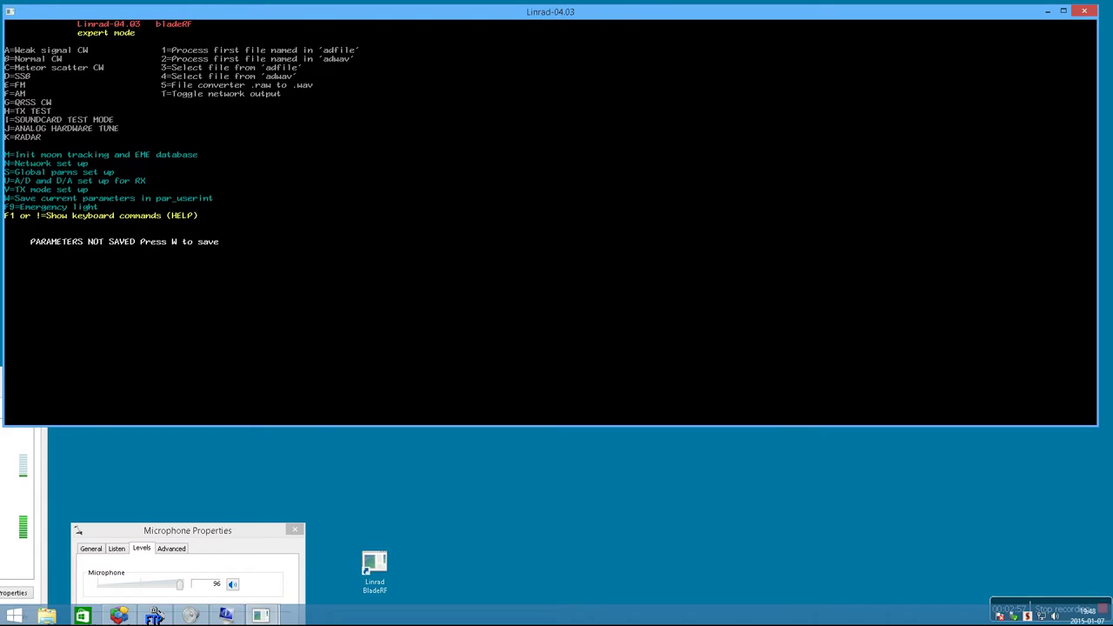
key(w)
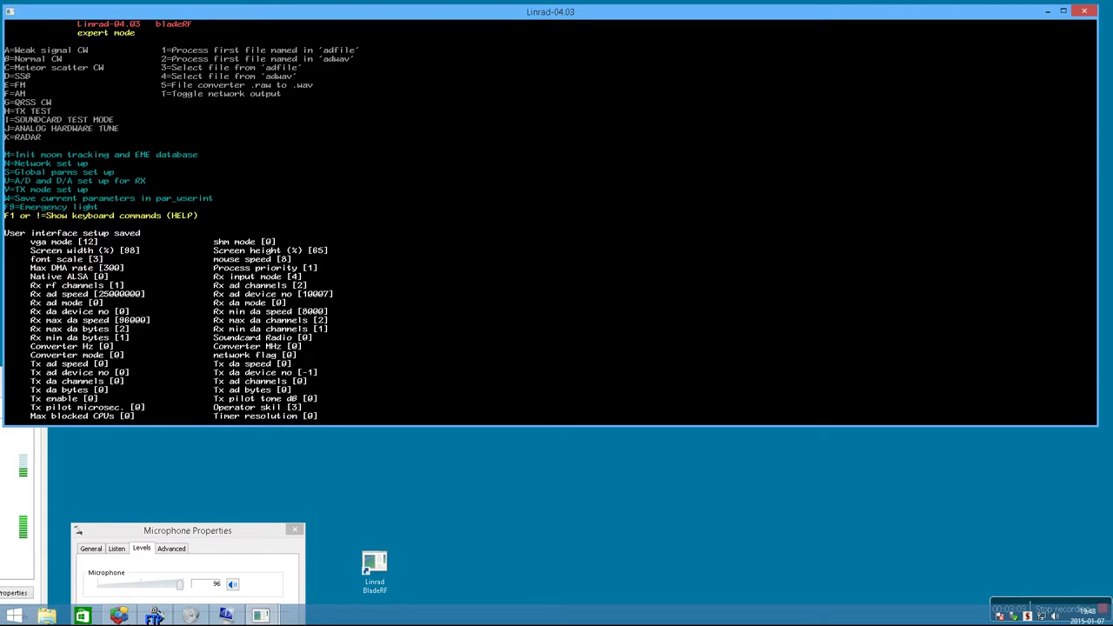
- Start FM receive mode and set the first FFT bandwidth to 6000 Hz in its parameter setup
key(a)
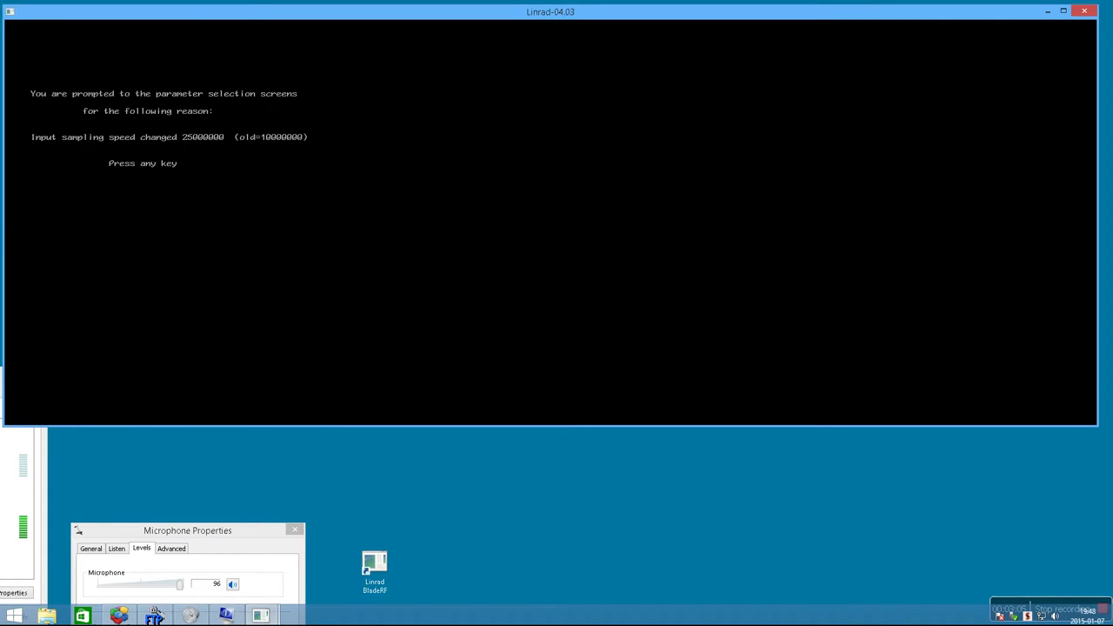
key(Return)
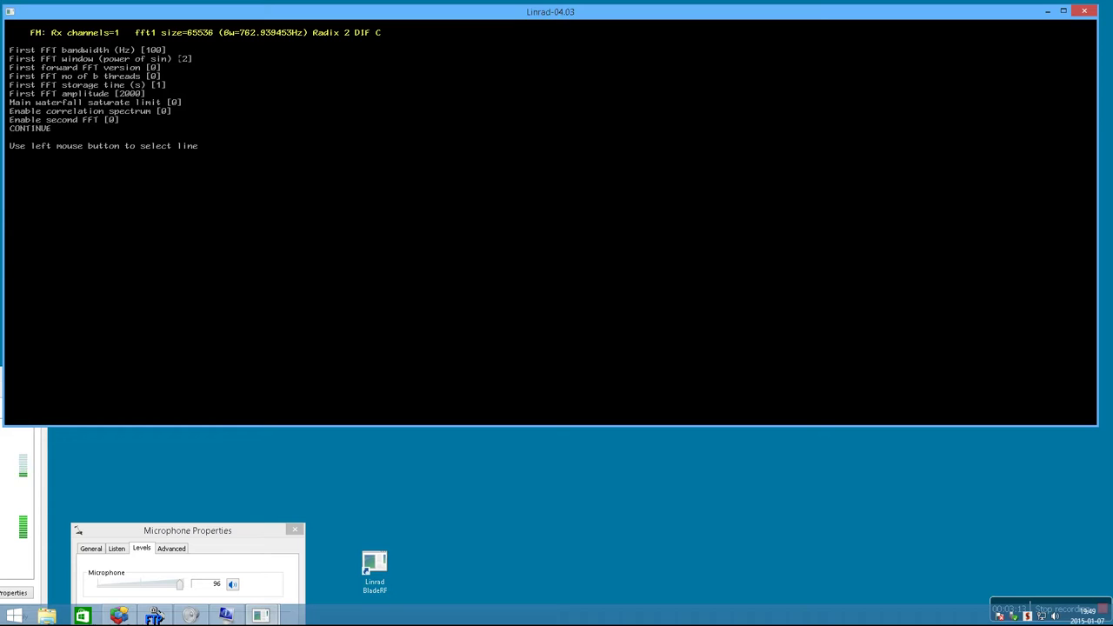
click(87, 49)
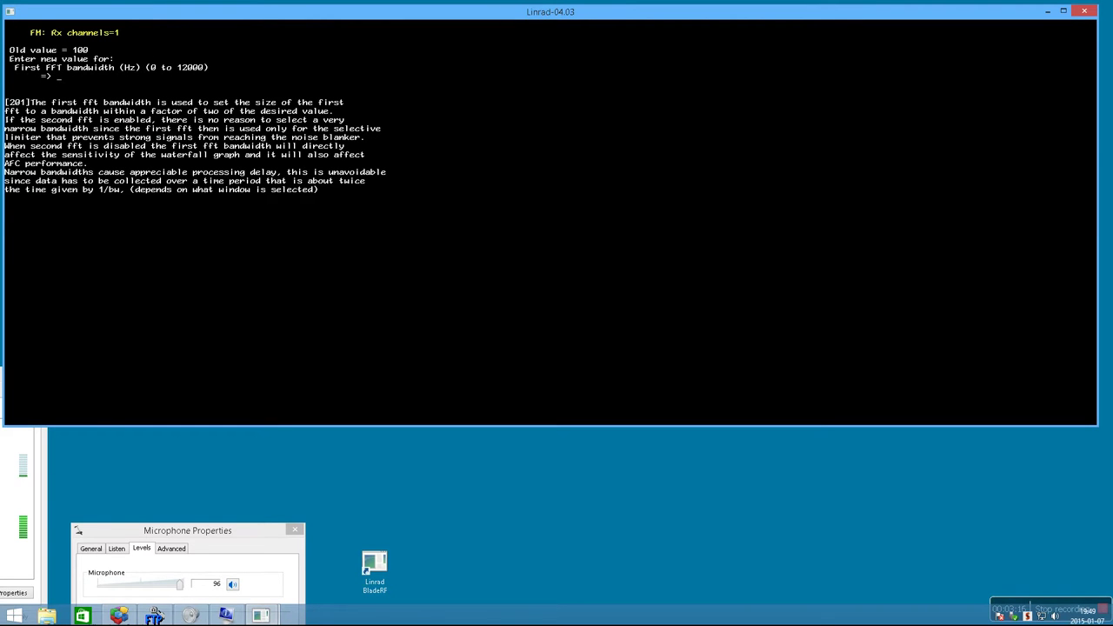
text(6000)
key(Return)
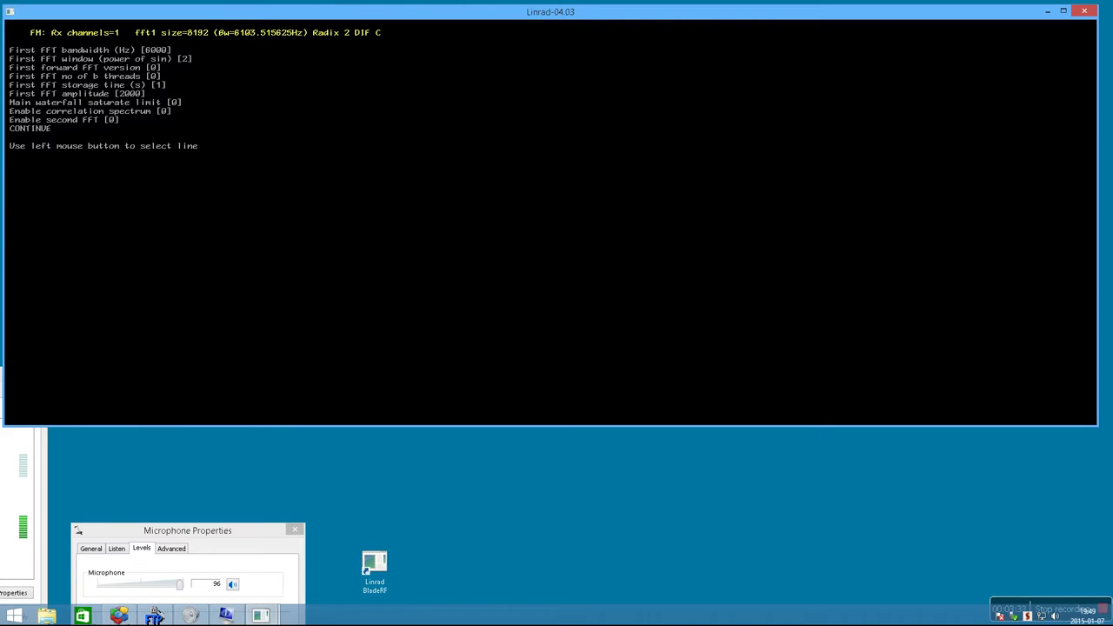
- Set the first FFT window (power of sin) to 9 and the first forward FFT version to 4
click(87, 59)
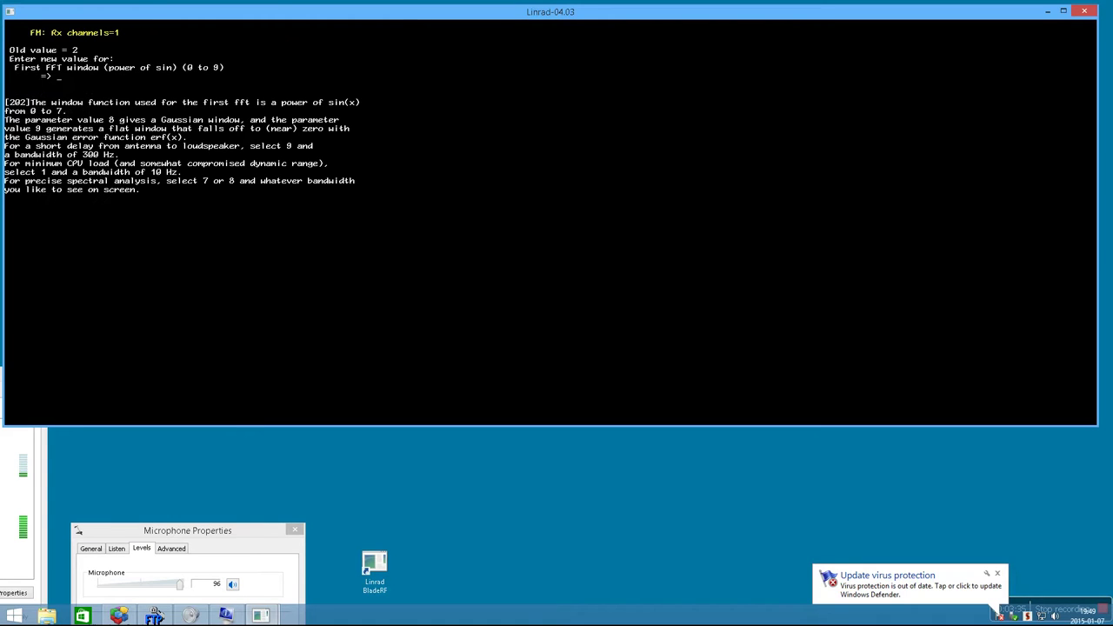
text(9)
key(Return)
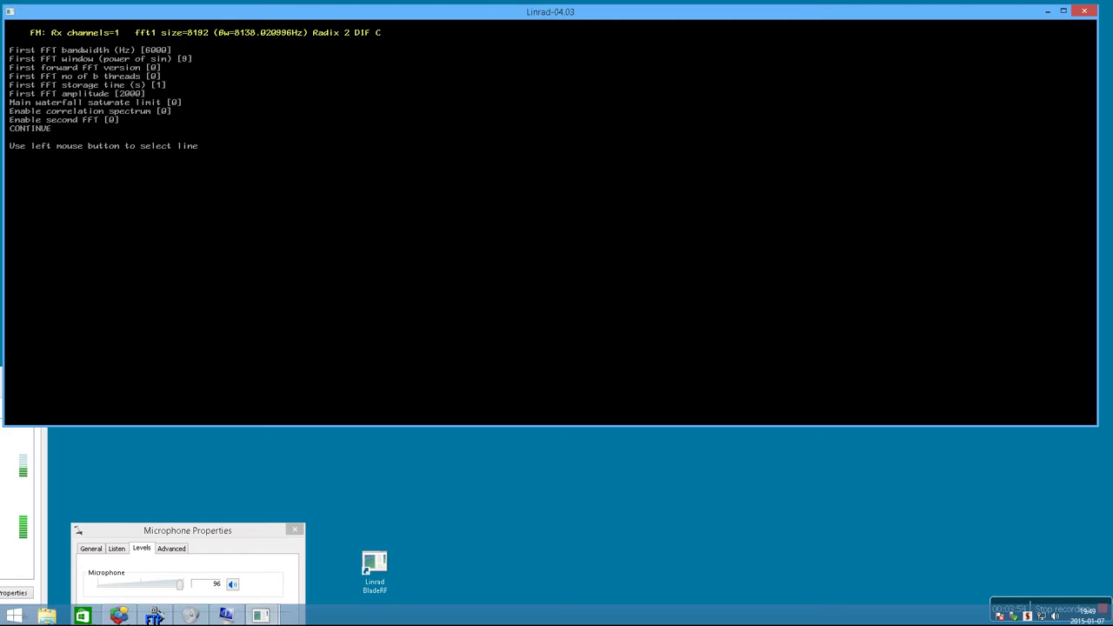
click(85, 67)
text(4)
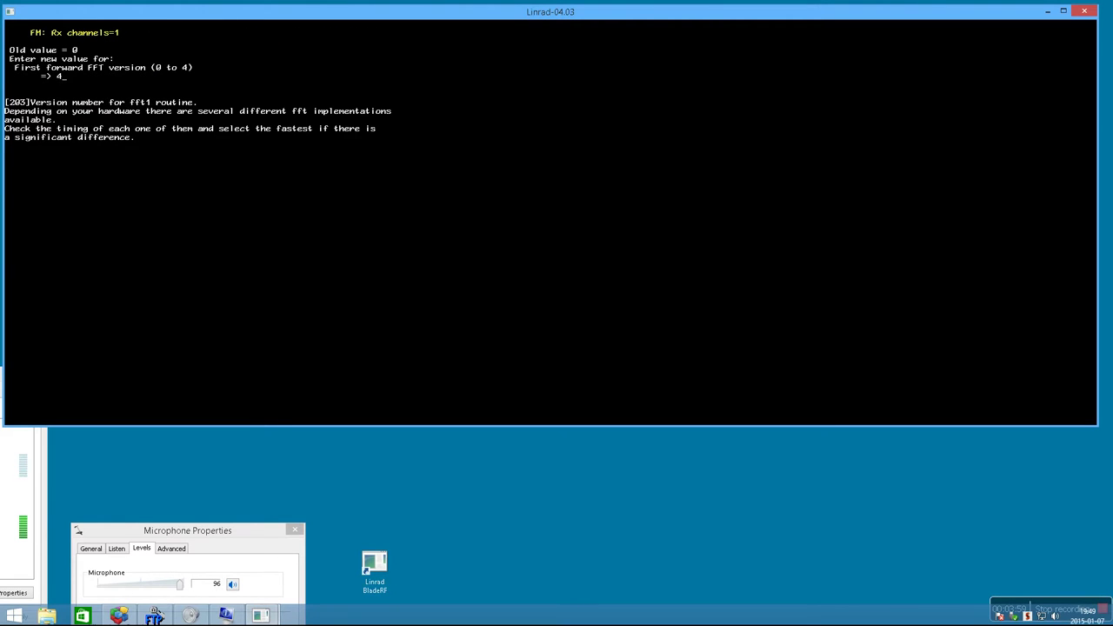
key(Return)
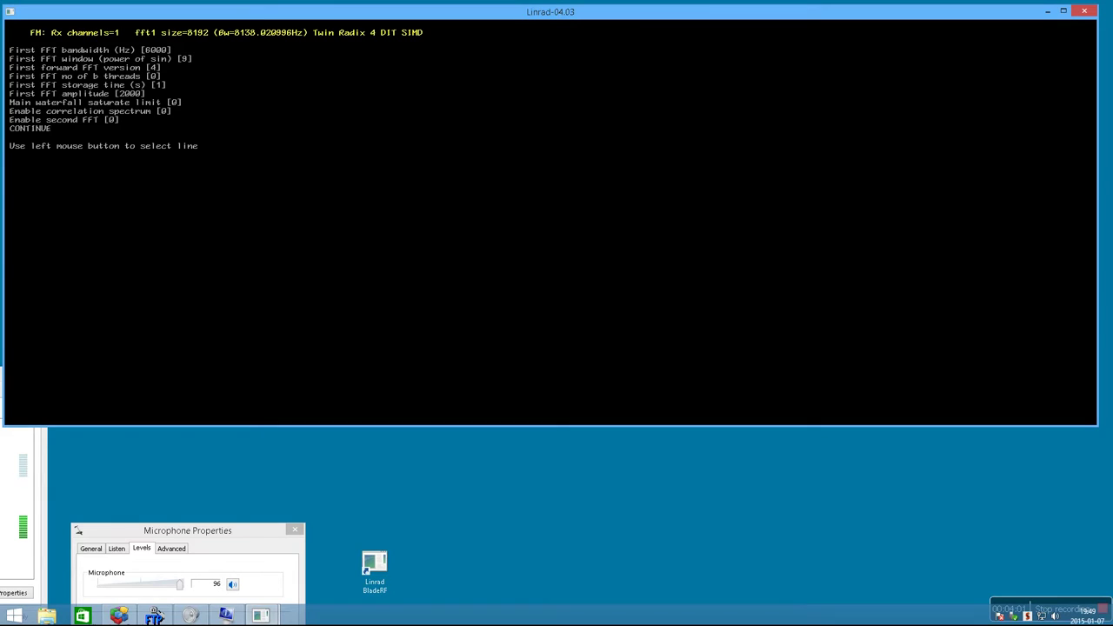
- Set the first FFT number of b threads to 4 and continue past the AFC/SPUR/DECODE settings without changing them
click(84, 76)
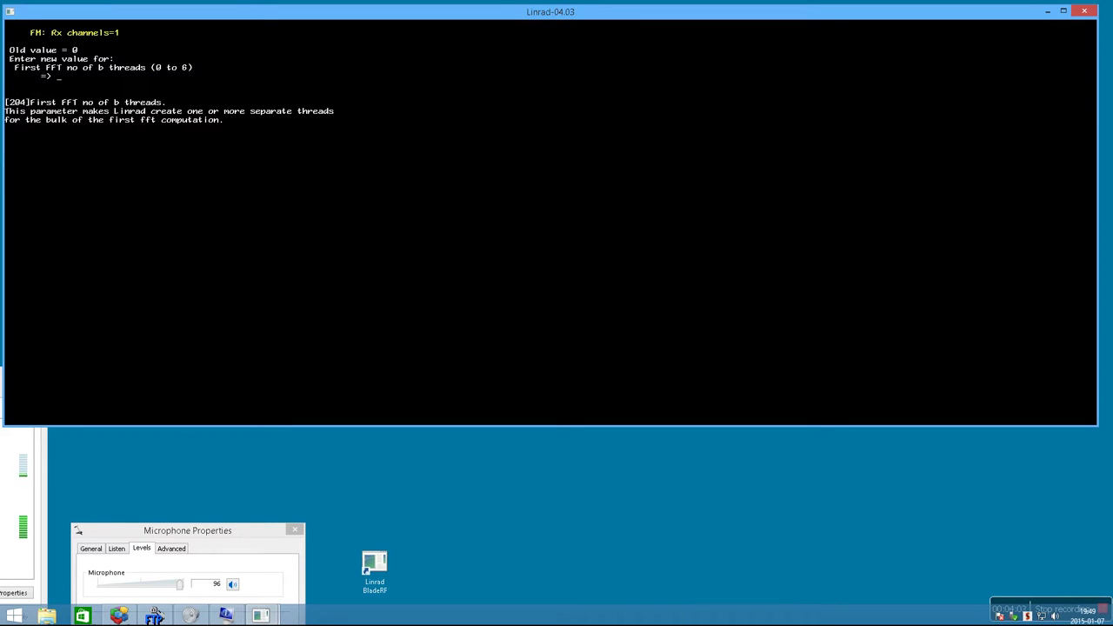
text(4)
key(Return)
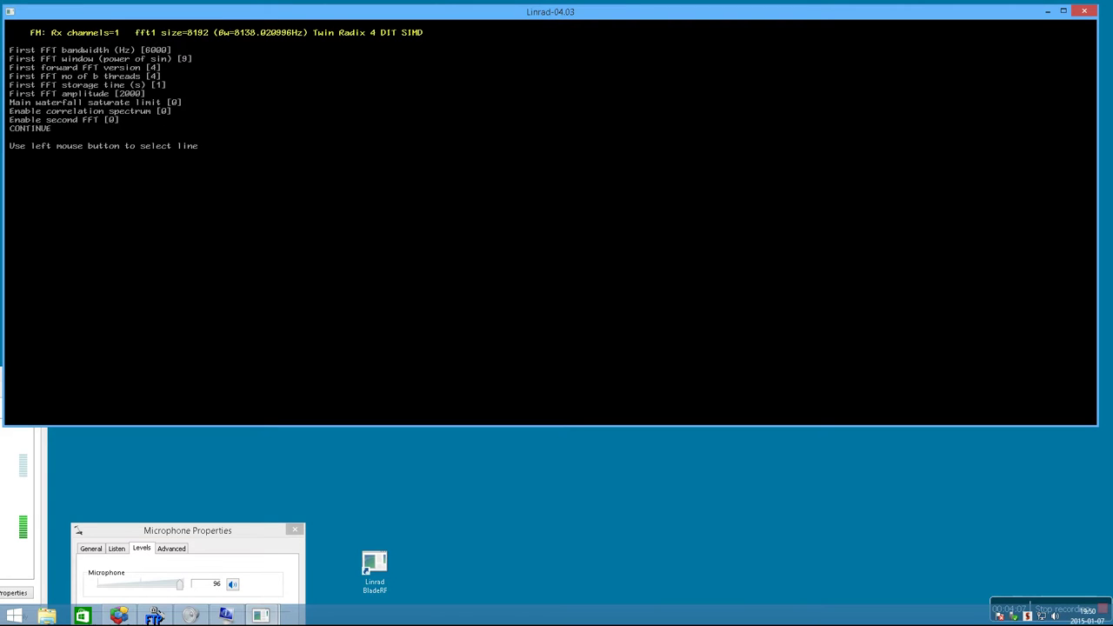
click(30, 128)
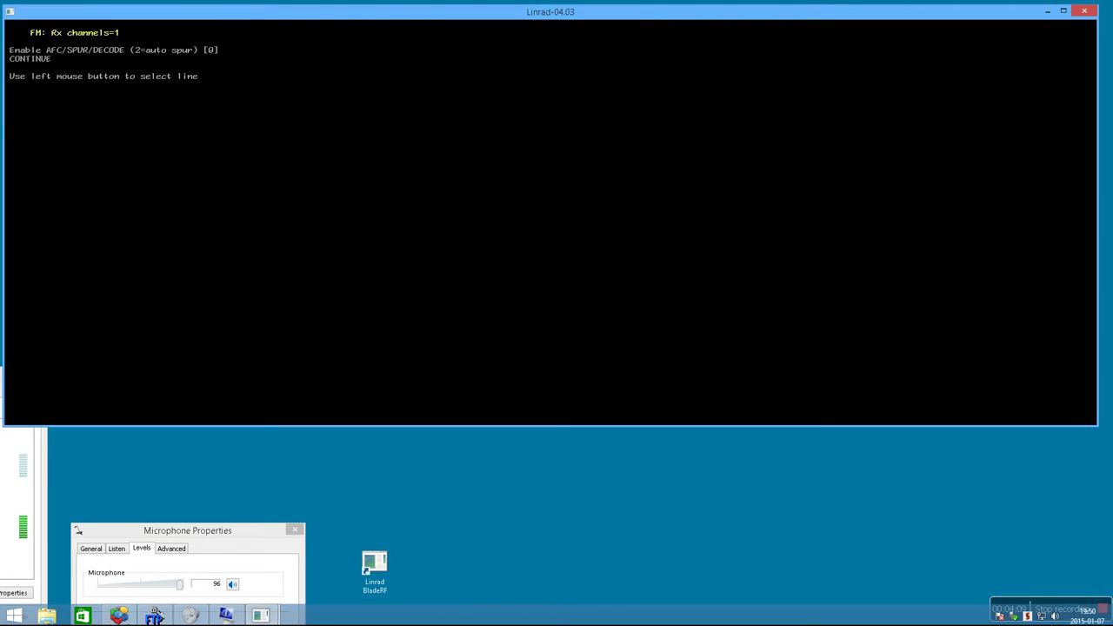
click(29, 59)
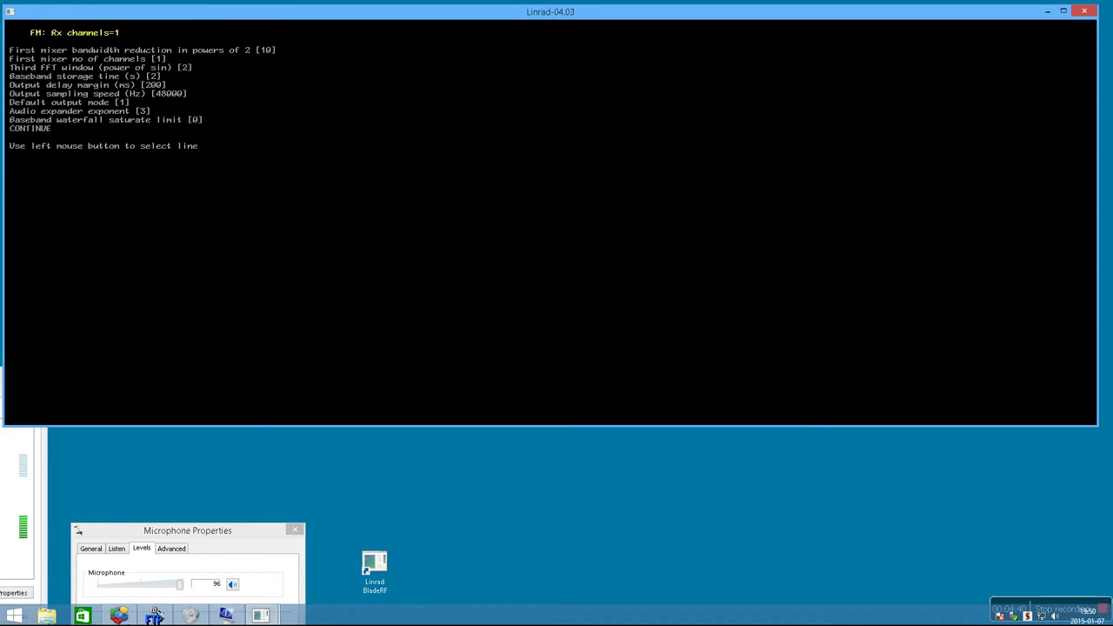
- Set the first mixer bandwidth reduction in powers of 2 to 6 and continue to the receiver display
click(130, 50)
text(6)
key(Return)
click(29, 128)
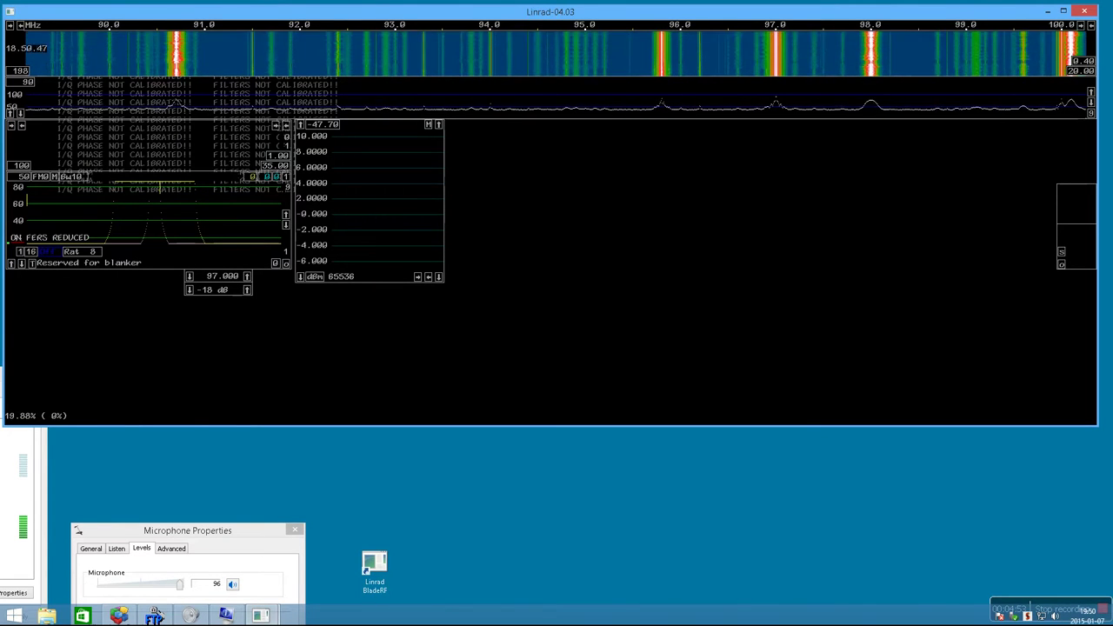
- Tune the receiver to the FM station at about 95.8 MHz and raise the Windows speaker volume to maximum
click(663, 104)
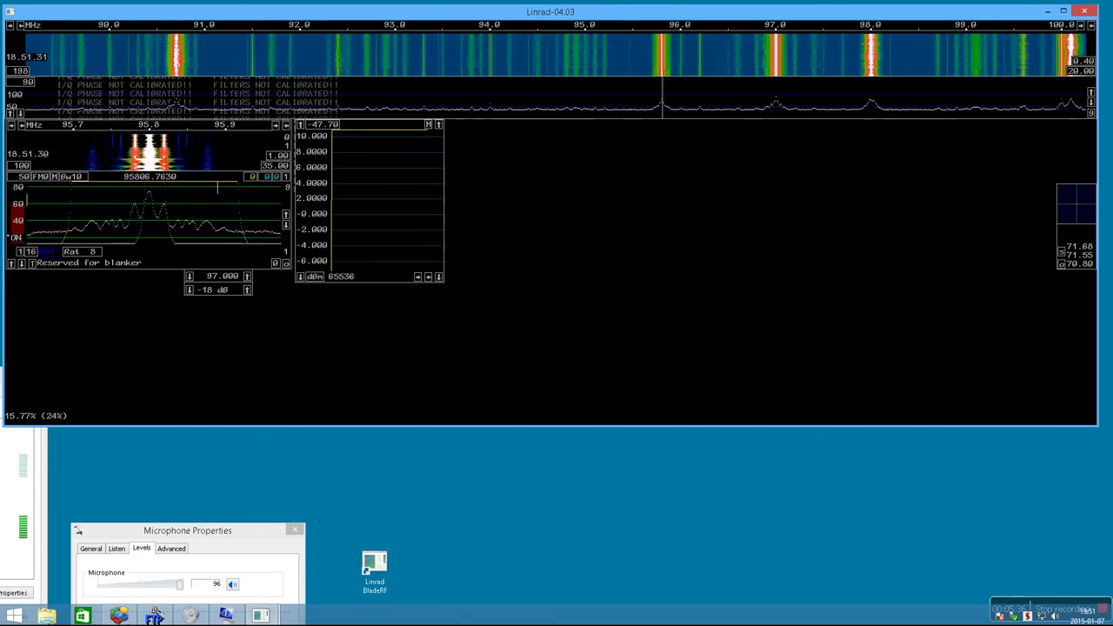
click(1056, 616)
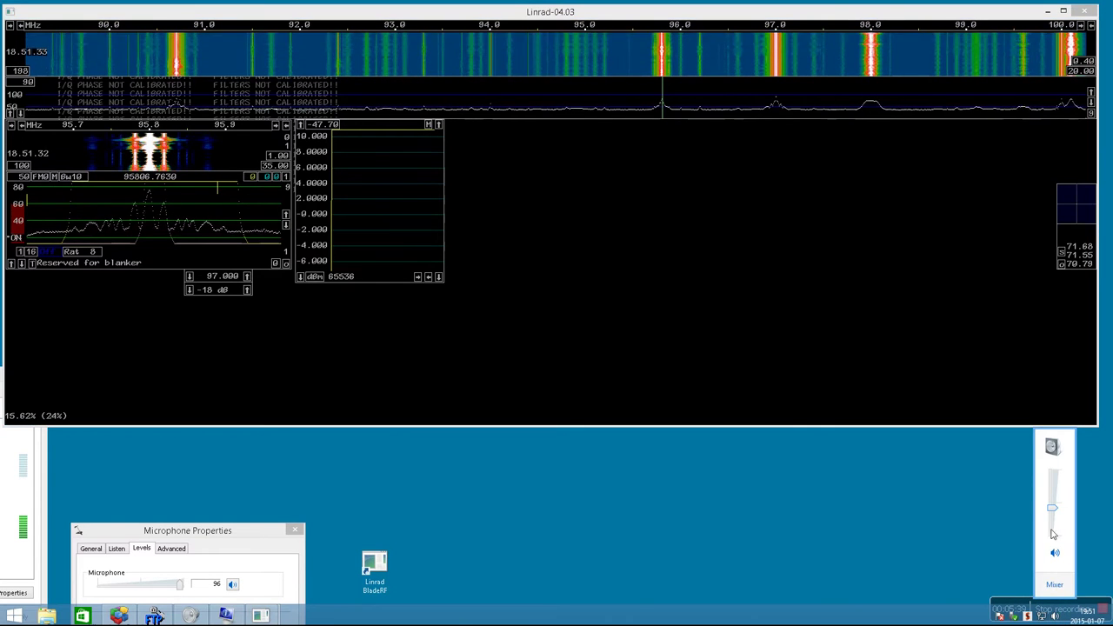
drag(1053, 512, 1054, 448)
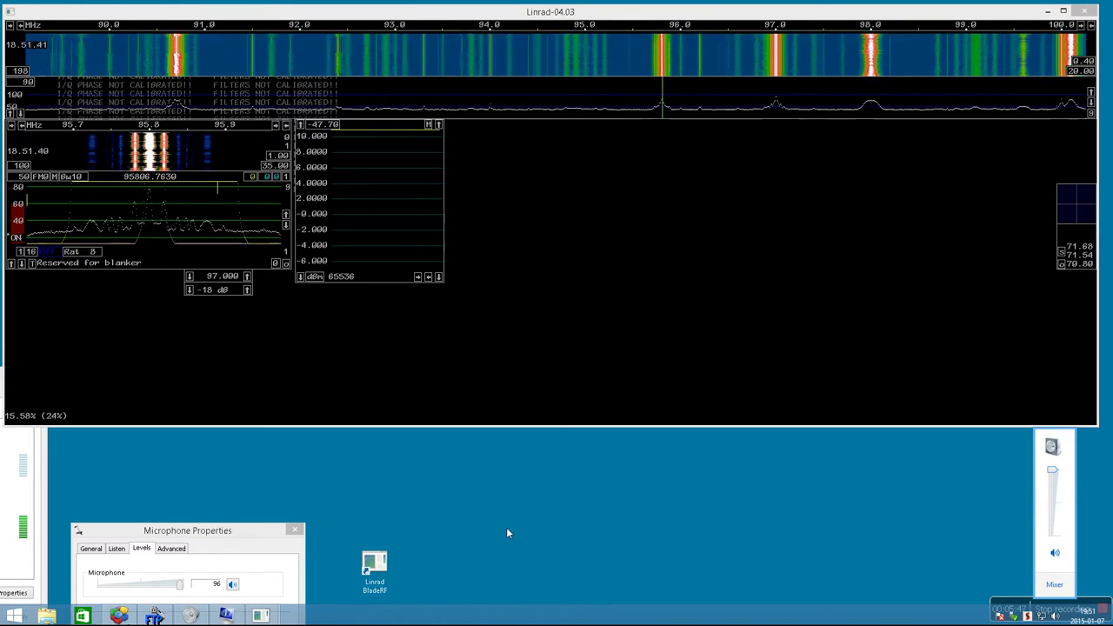
key(Escape)
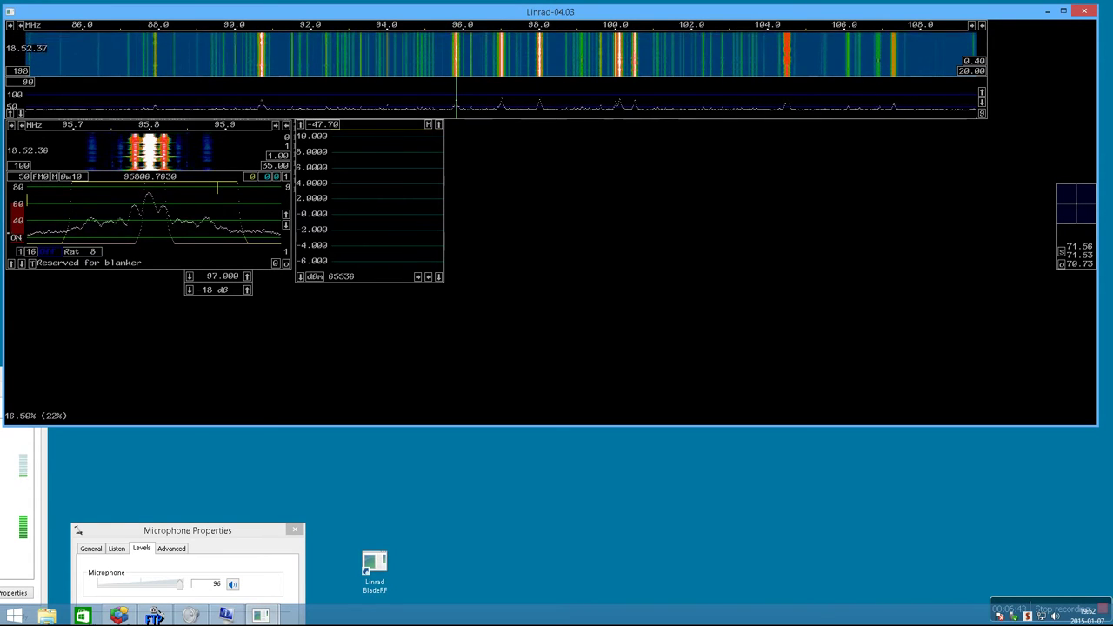
- Start saving the raw receiver data to a file on disk
key(w)
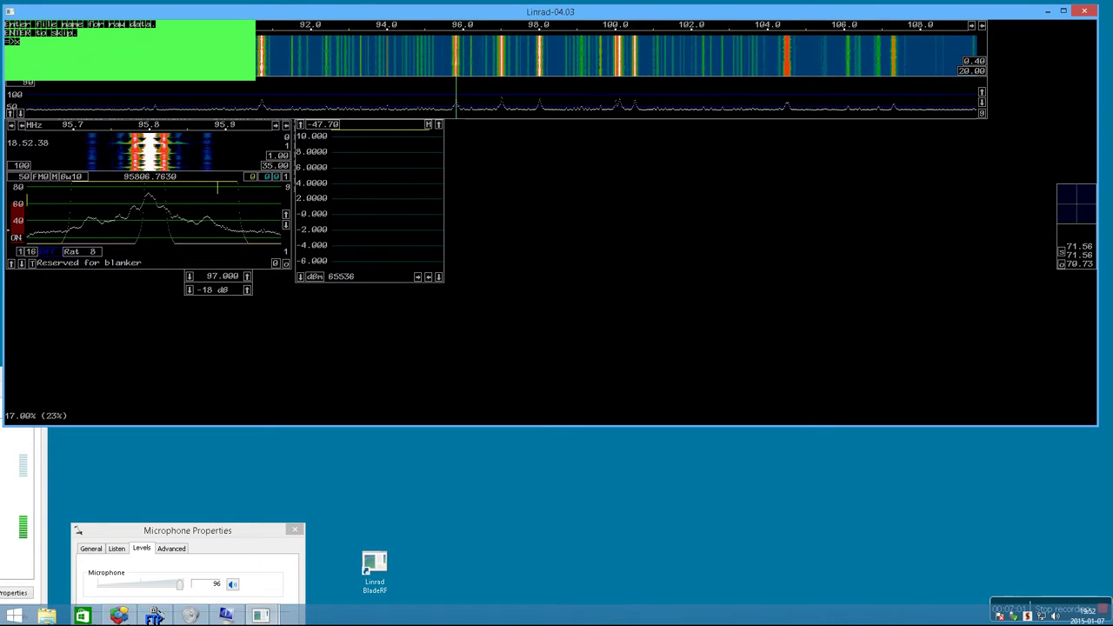
key(Return)
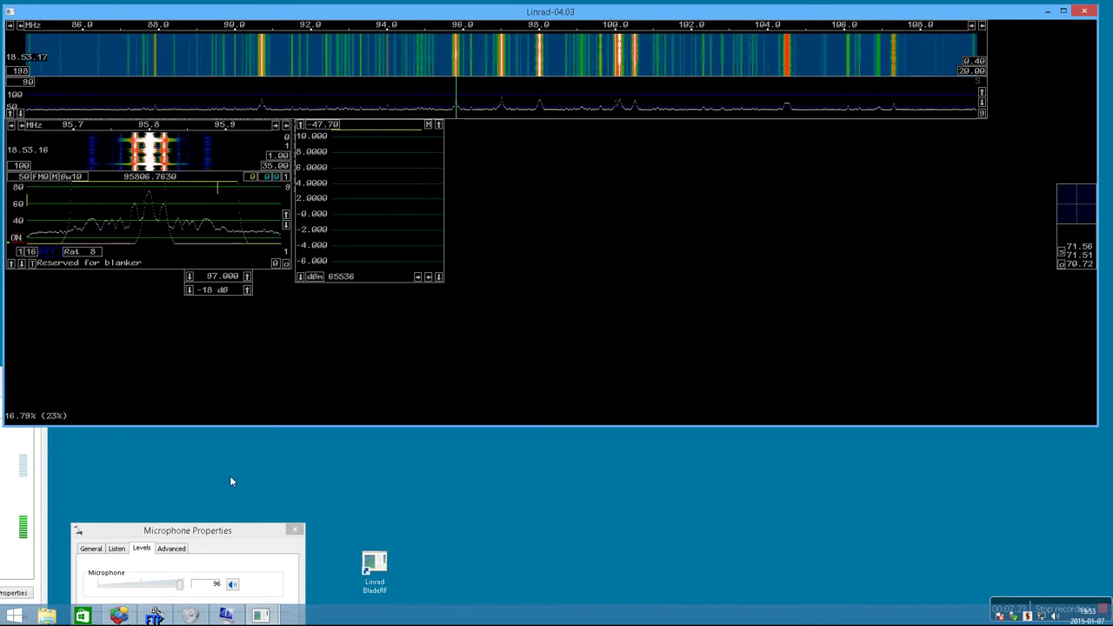
- Switch to Piriform Defraggler and analyze drive C: repeatedly to follow how the raw data is being written
mouse_move(122, 615)
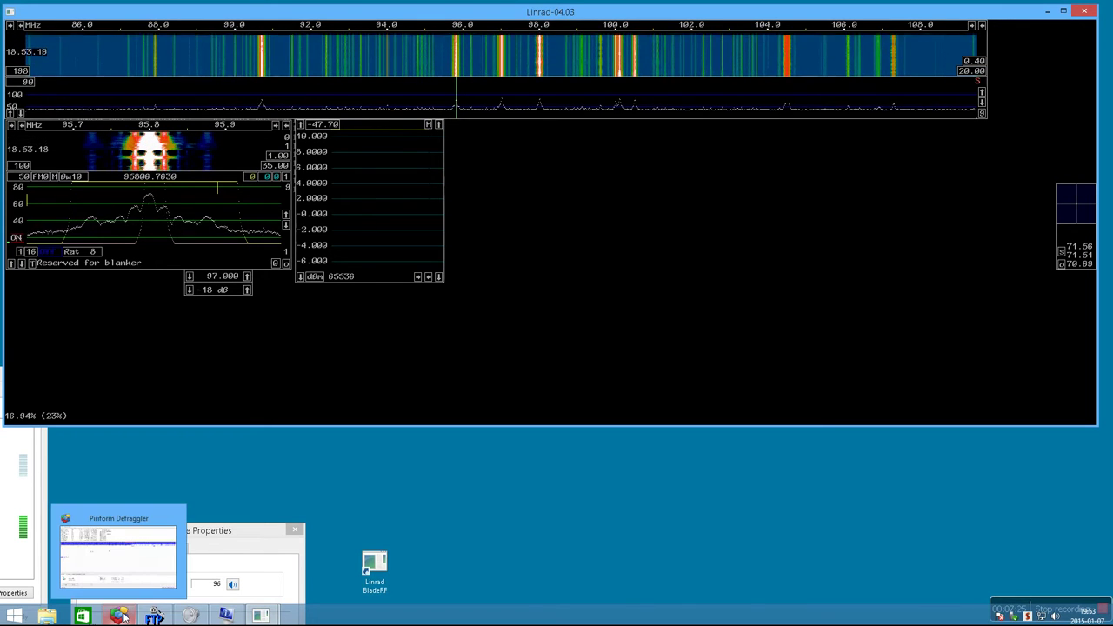
click(122, 615)
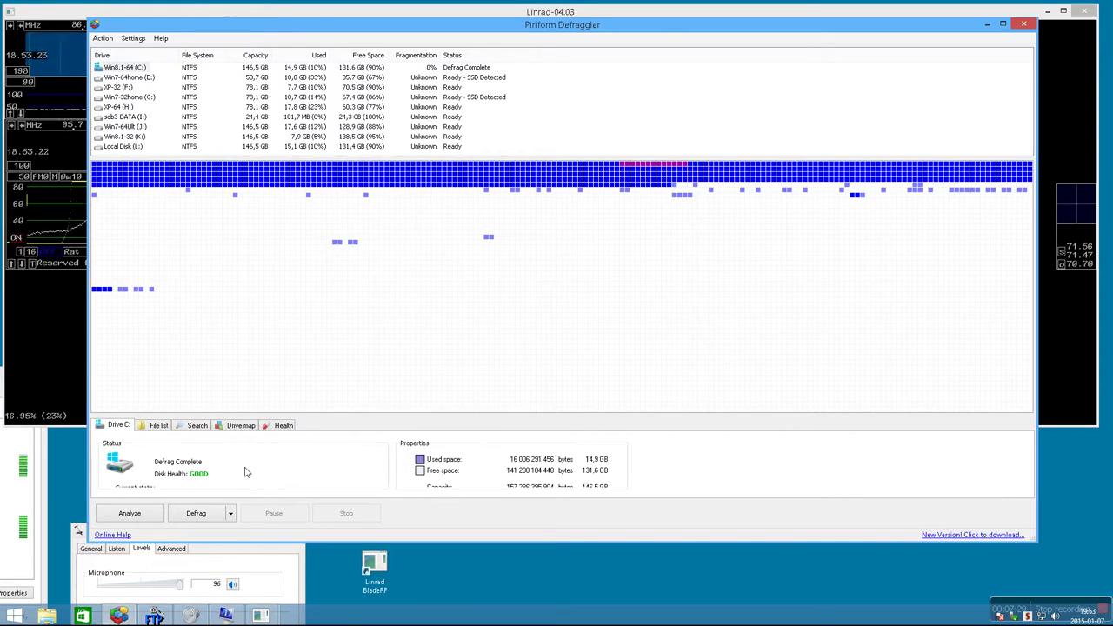
click(132, 513)
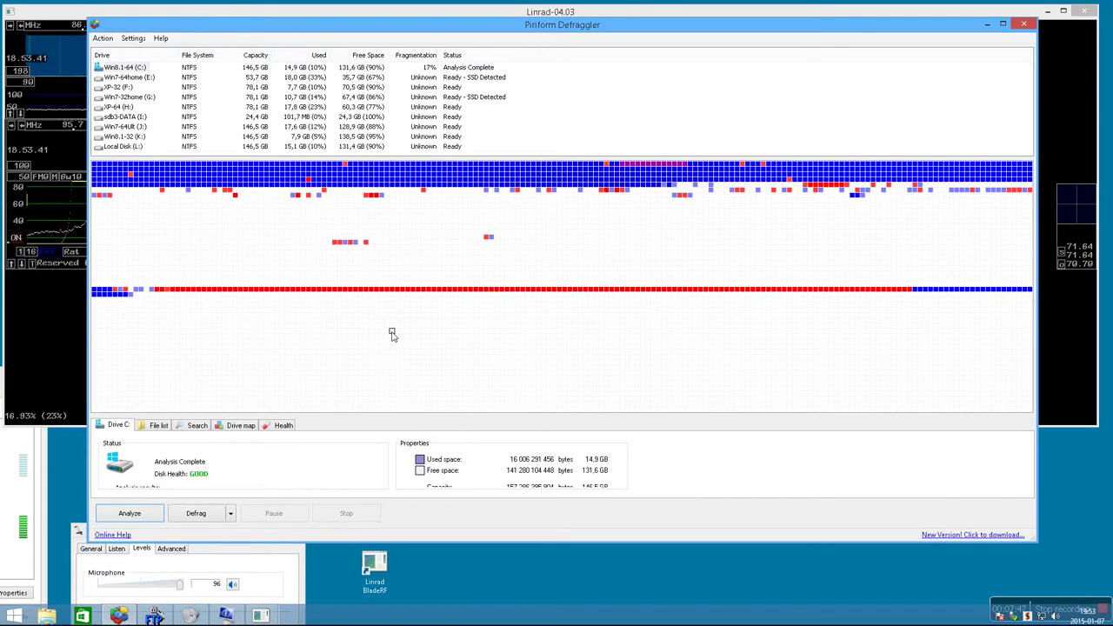
click(138, 517)
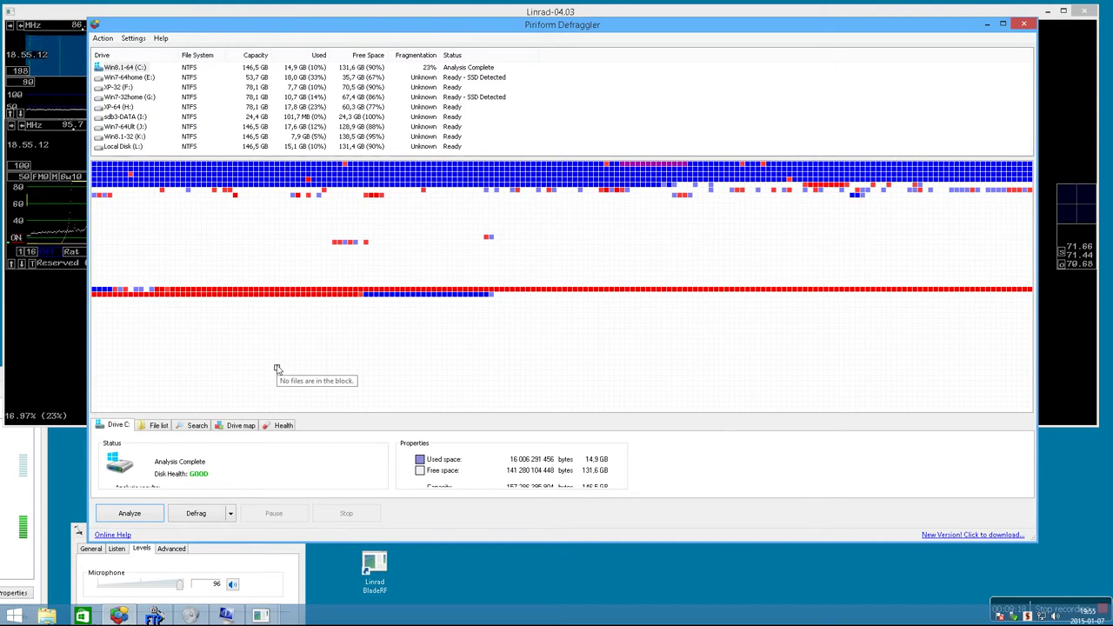
click(138, 517)
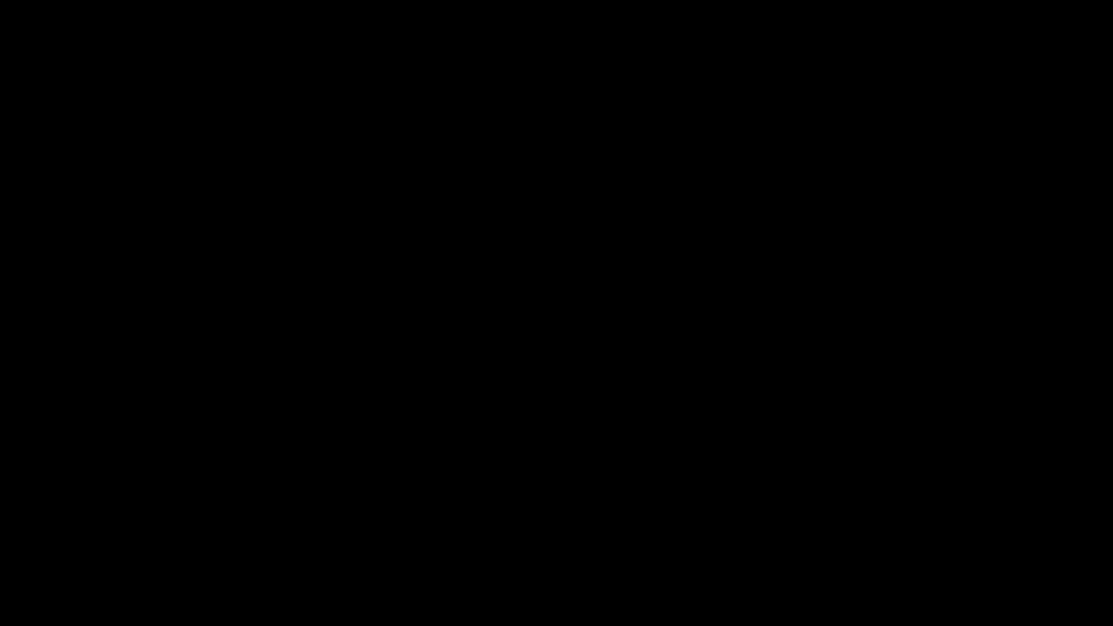
- Open Task Manager and expand it to the detailed process view to examine CPU and disk load
click(529, 310)
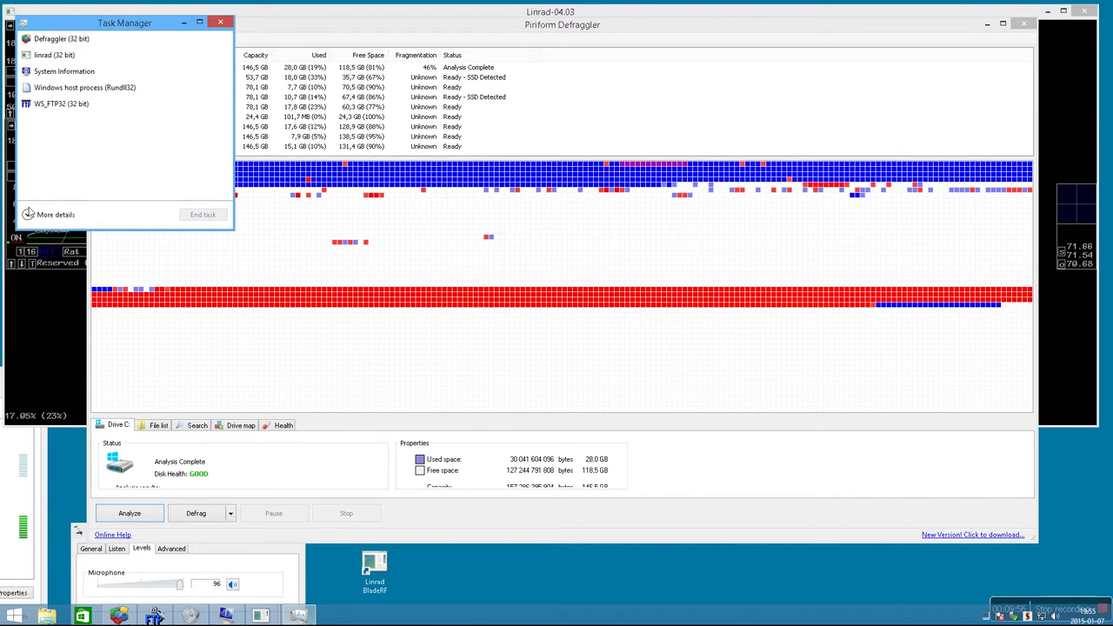
click(27, 216)
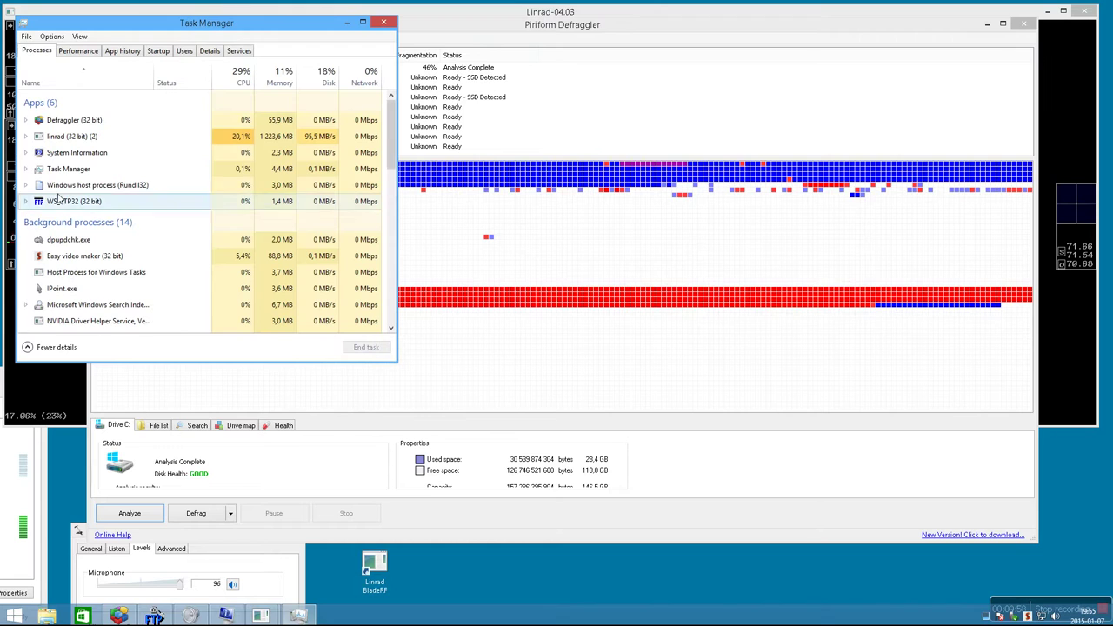
- Show the CPU performance graph in Task Manager and move its window over the lower part of the Defraggler window
click(80, 51)
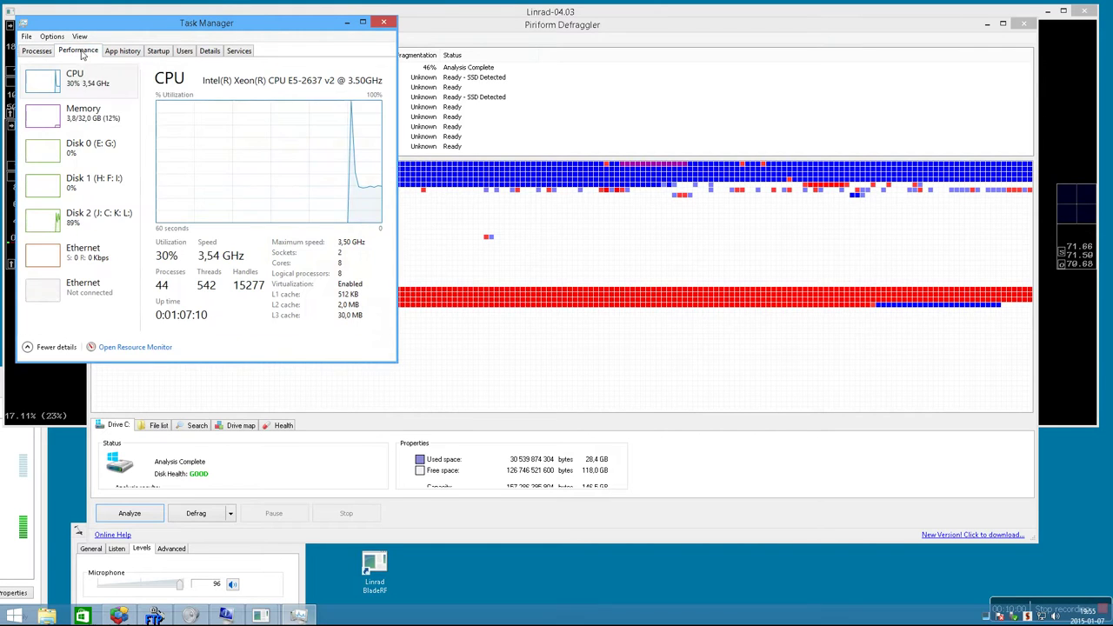
drag(233, 25, 657, 322)
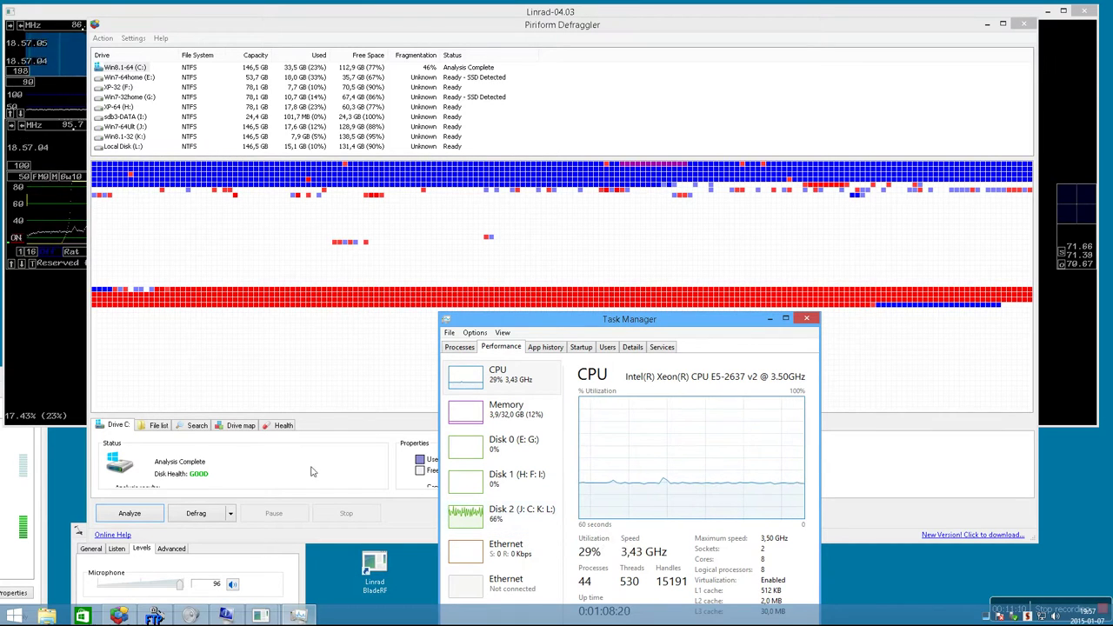
- Switch to Linrad, exit FM reception to the main menu and try to process the first file named in adfile
key(alt+Tab)
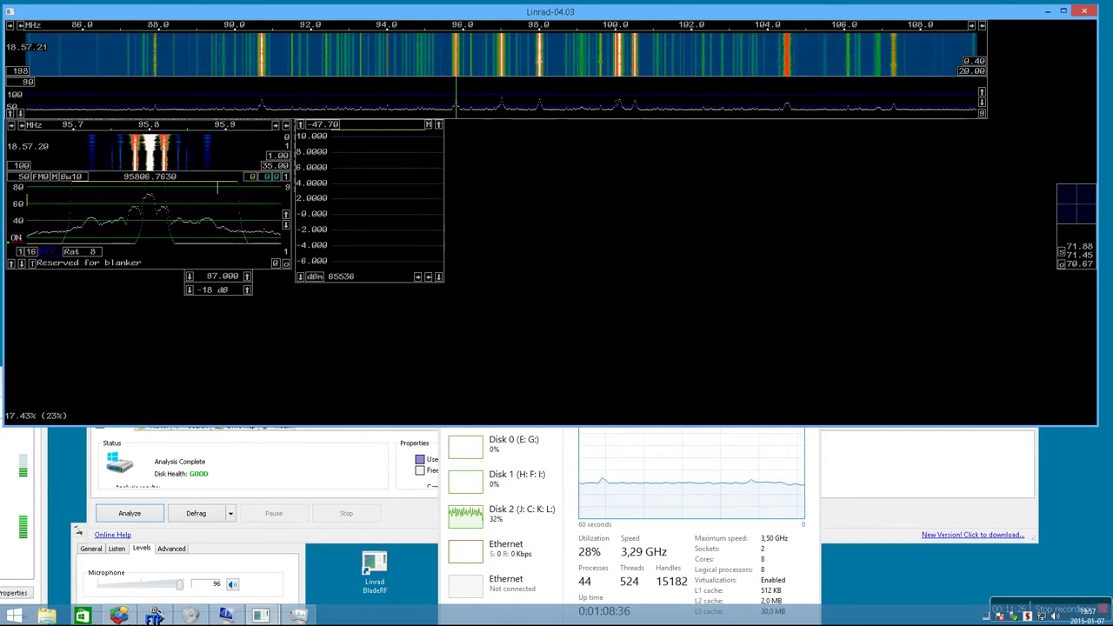
key(x)
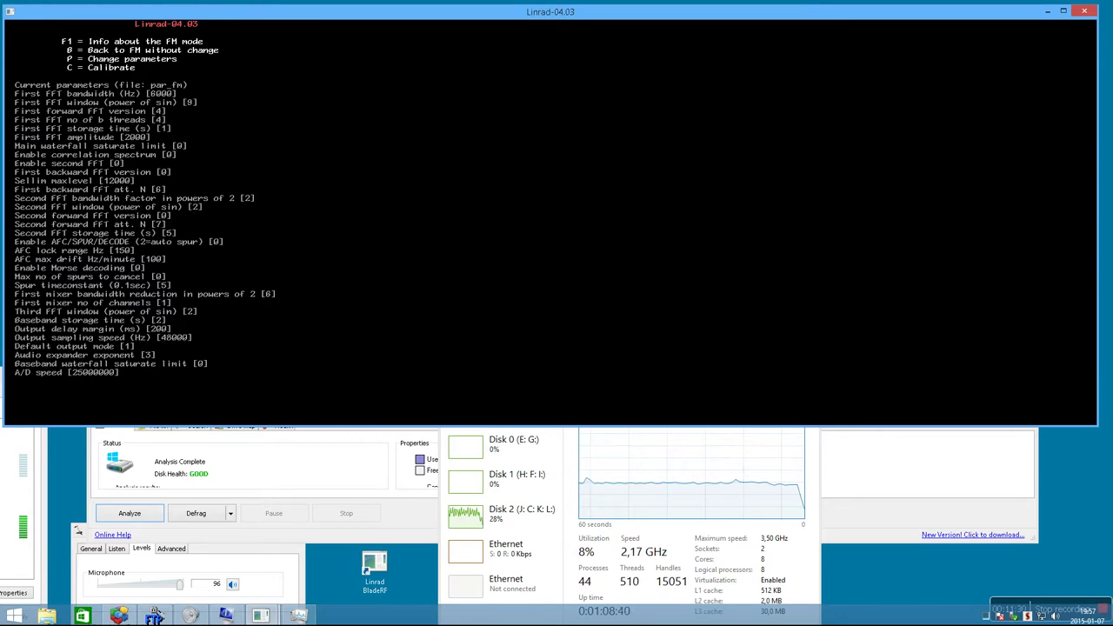
key(x)
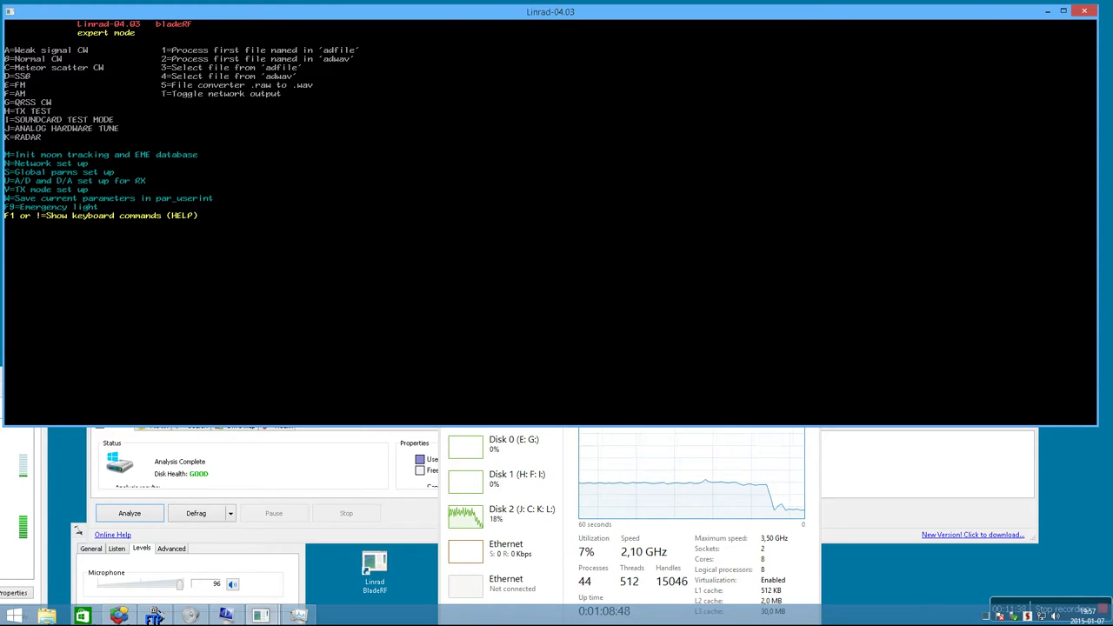
key(1)
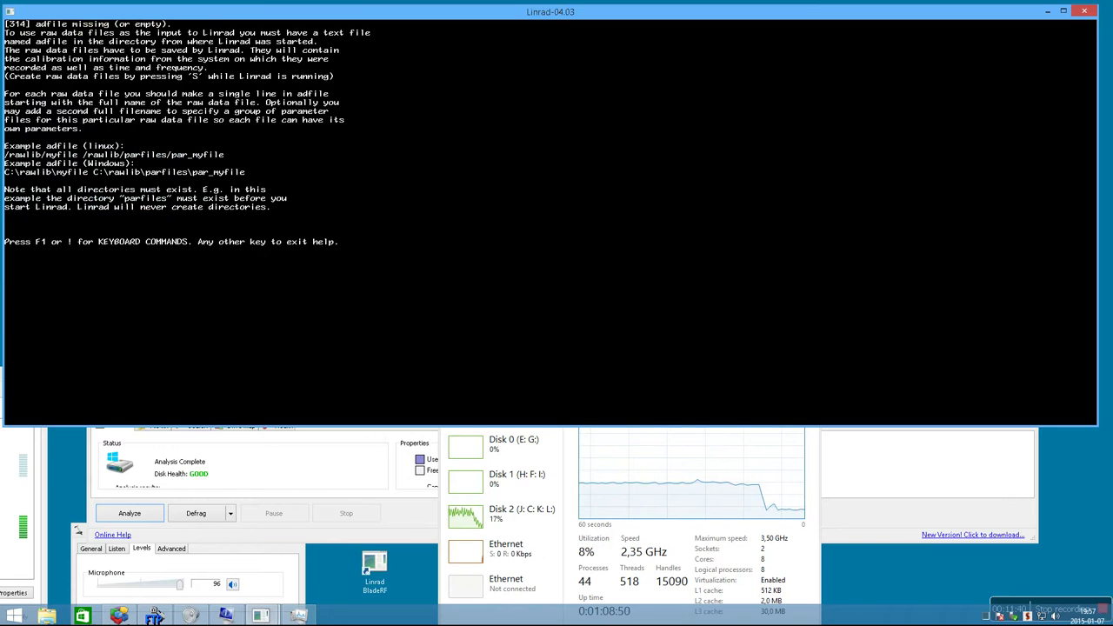
key(Escape)
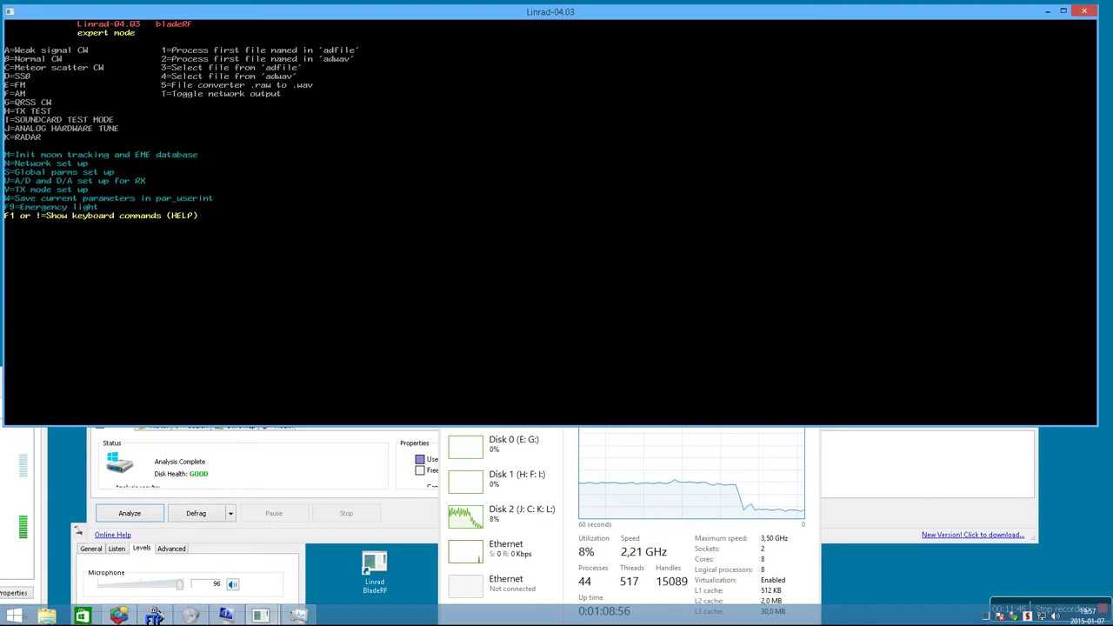
- Minimize Linrad, analyze drive C: again in Piriform Defraggler to examine the fragmentation map, and close Defraggler
click(1049, 13)
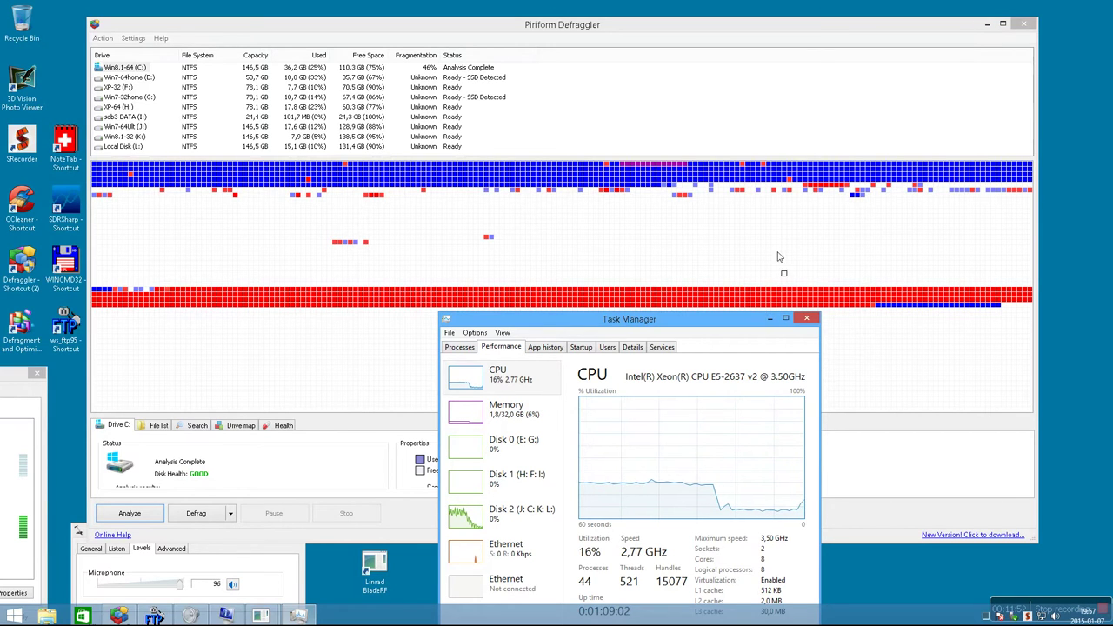
click(716, 244)
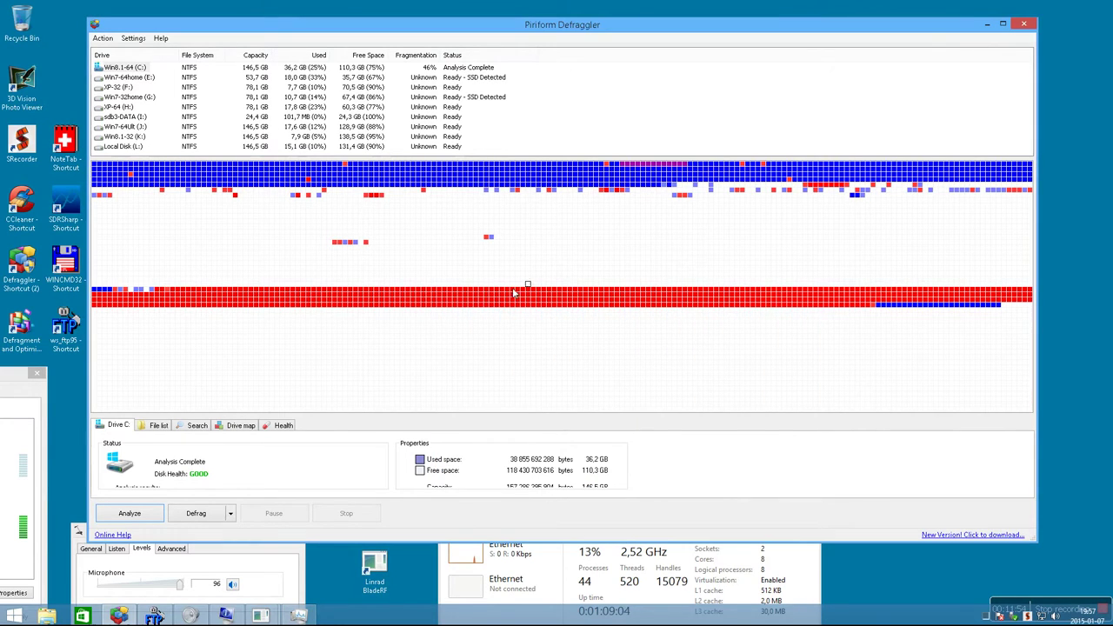
click(130, 514)
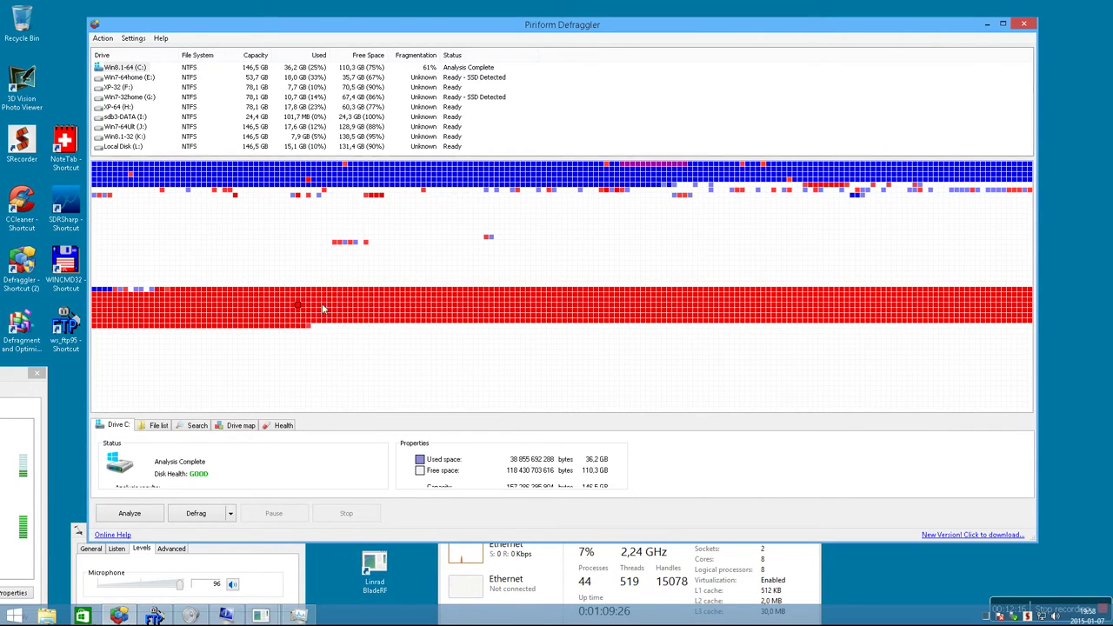
click(1024, 24)
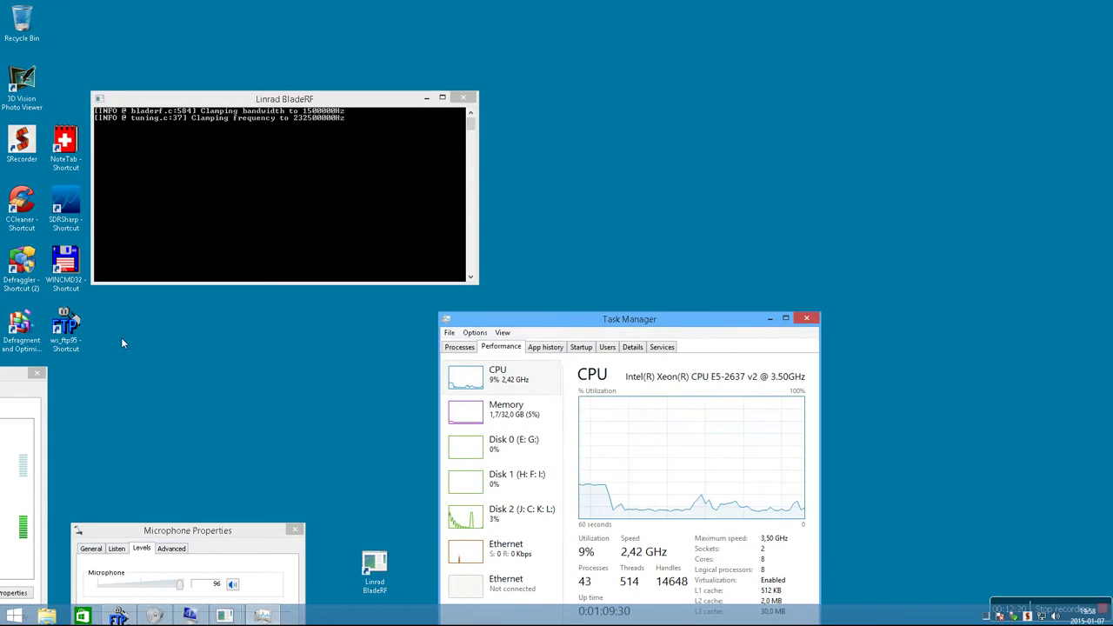
- Create a new document in NoteTab Light containing the line C:\linrad_data\x.raw and bring up its Save As dialog
double_click(65, 146)
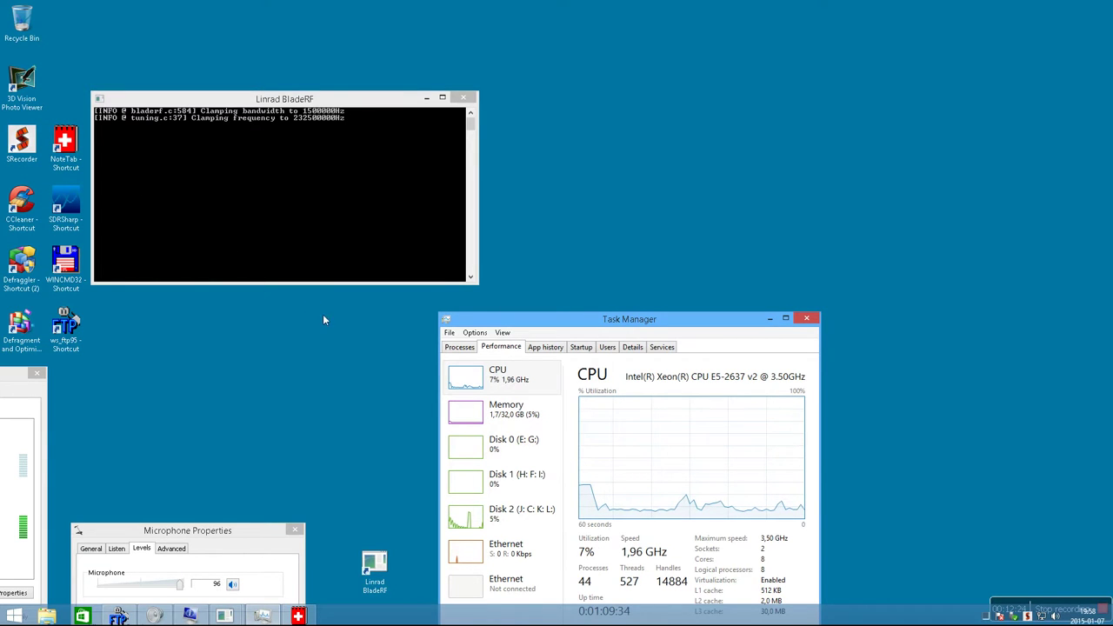
click(298, 616)
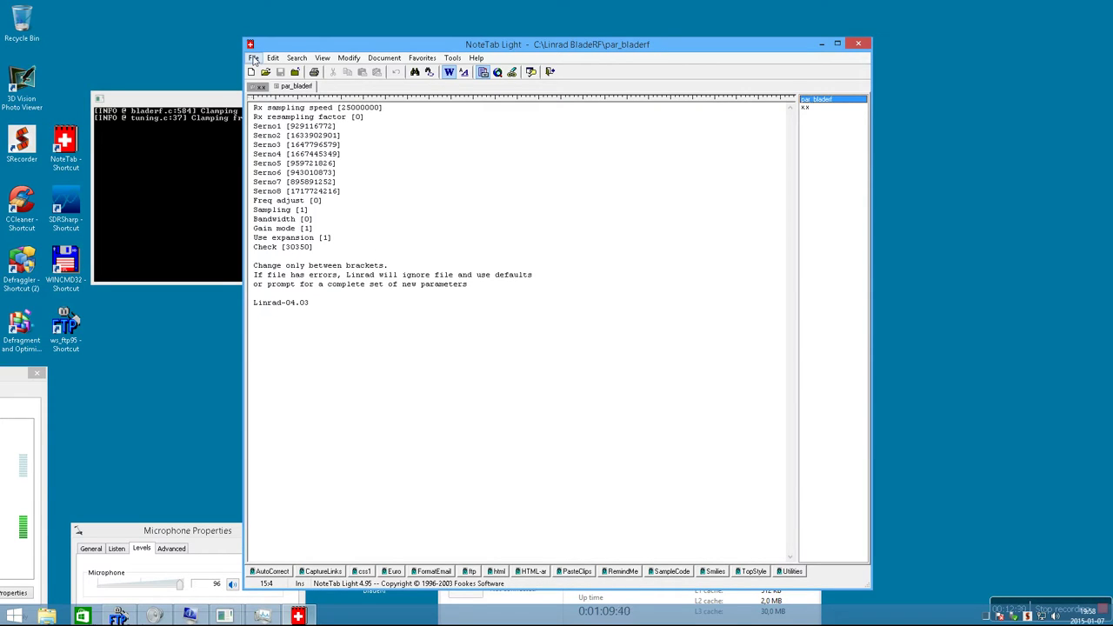
click(254, 59)
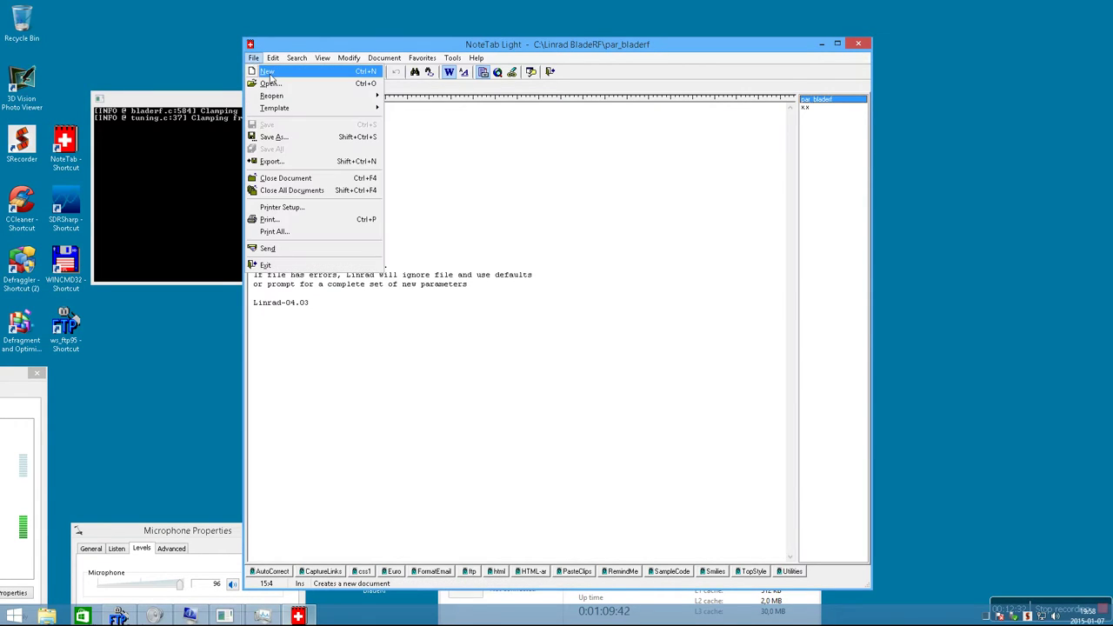
click(270, 75)
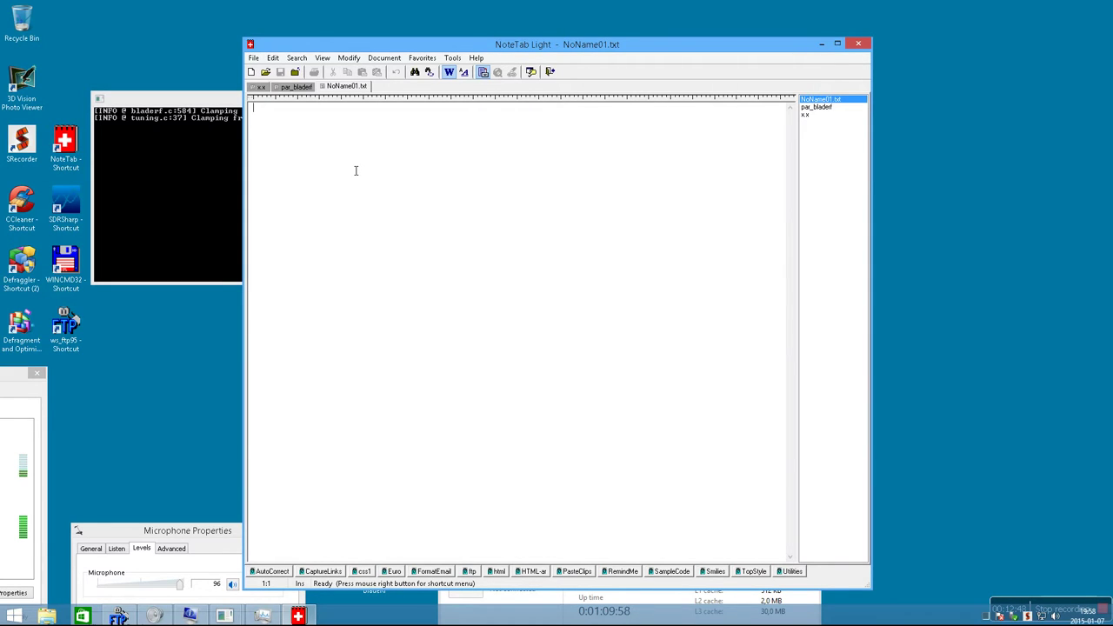
text(c)
text(:\linrad_data\x.raw)
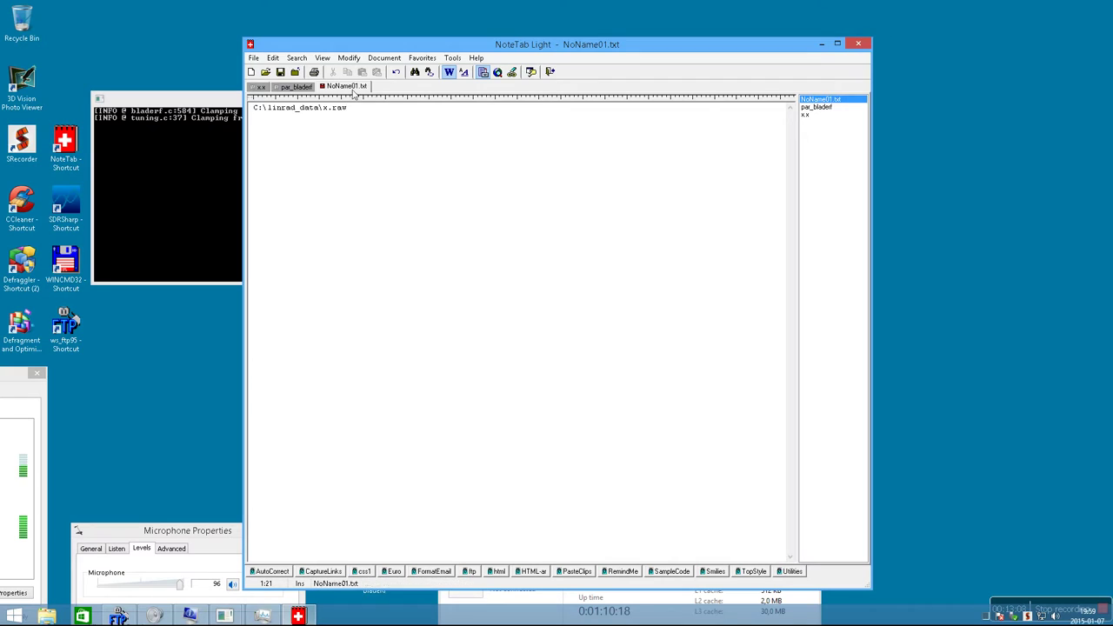
key(Return)
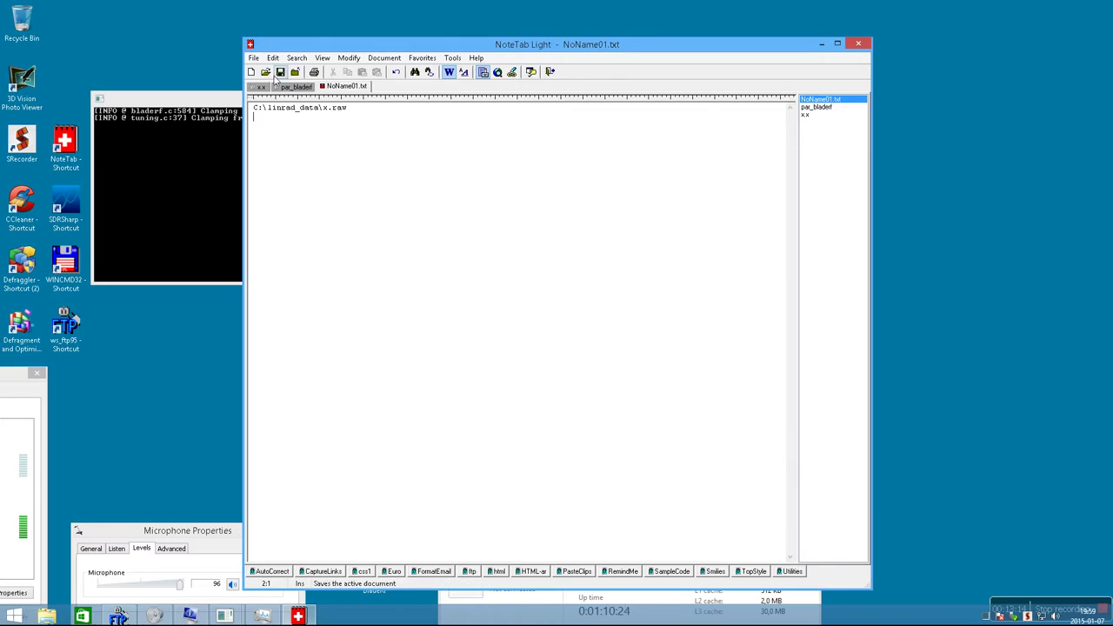
click(253, 59)
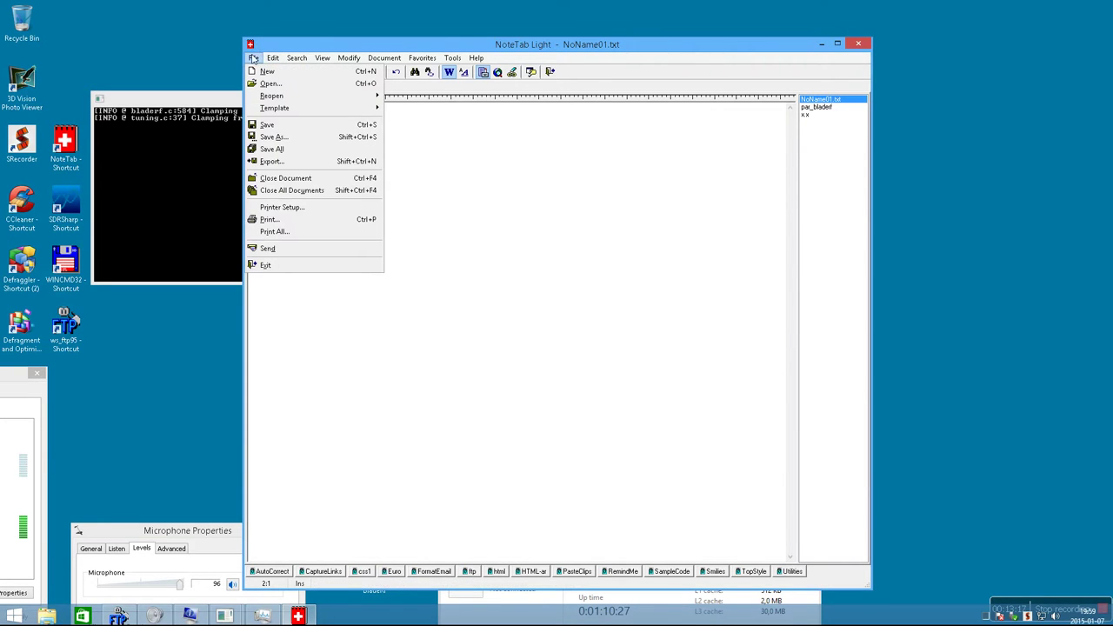
click(270, 136)
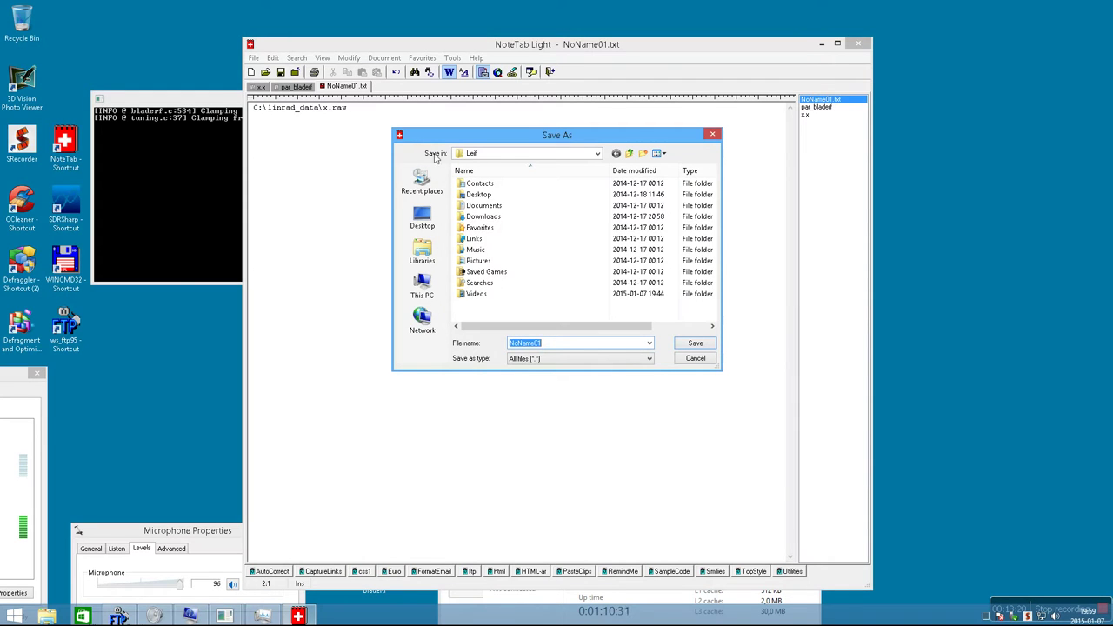
click(470, 154)
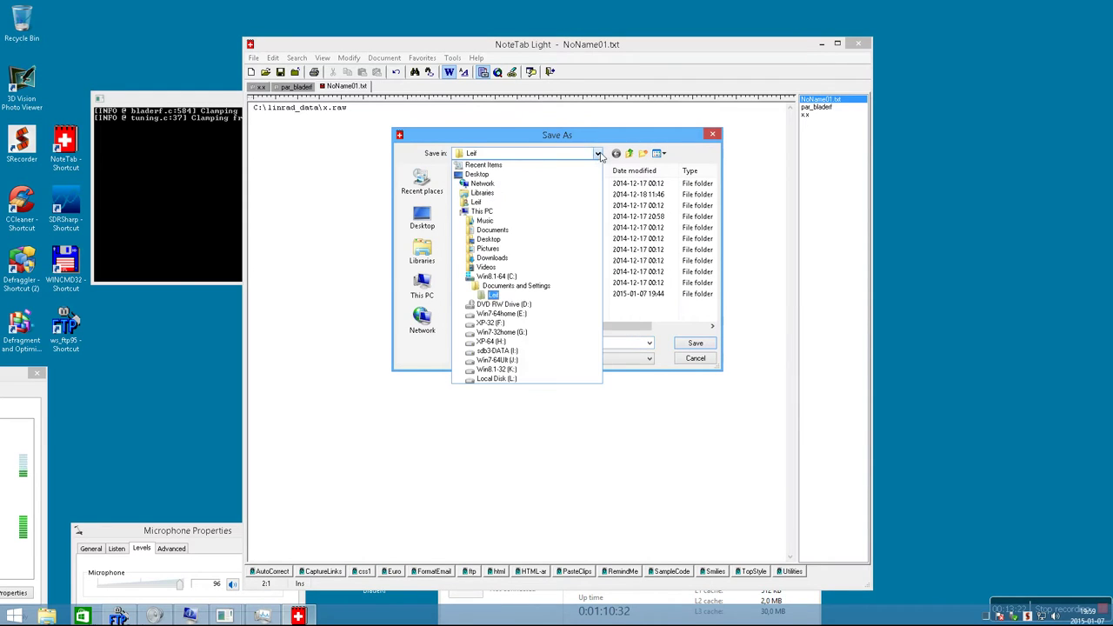
click(478, 277)
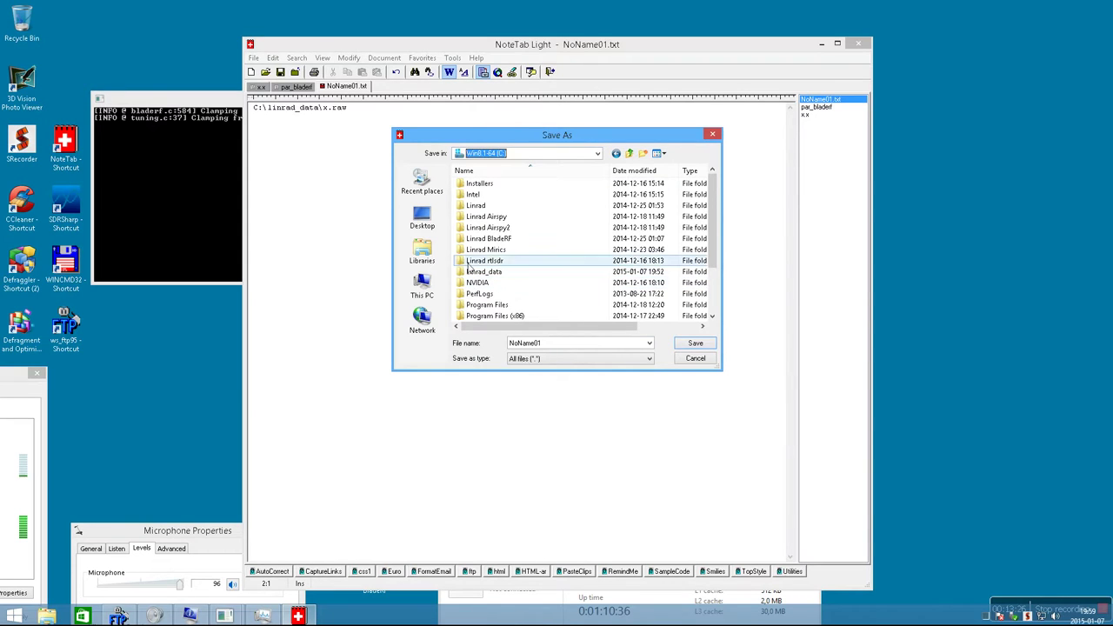
click(475, 206)
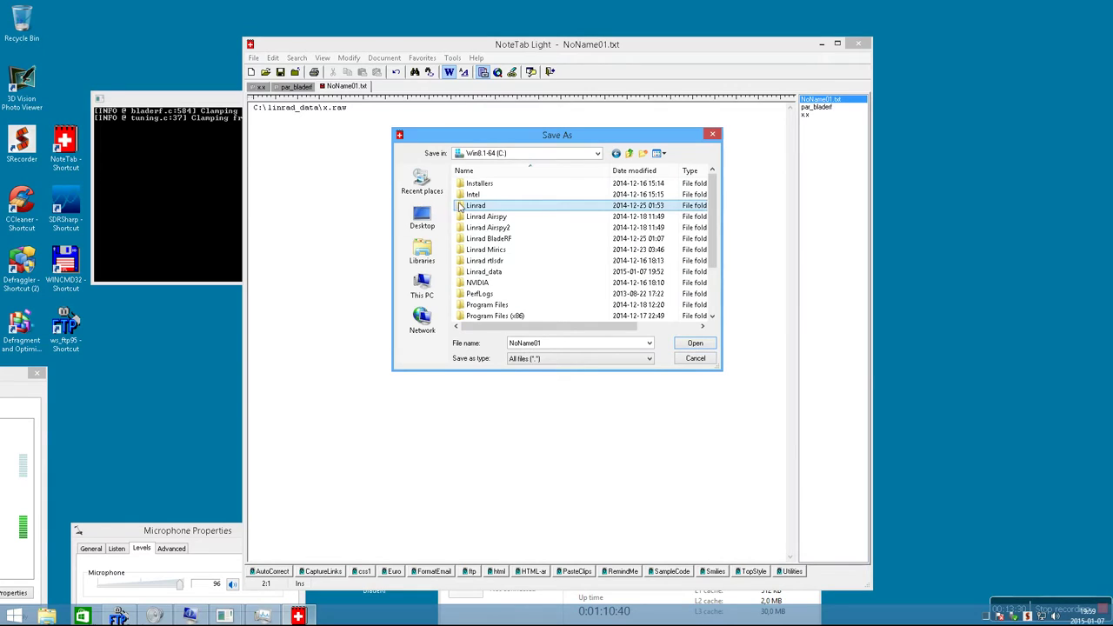
double_click(462, 208)
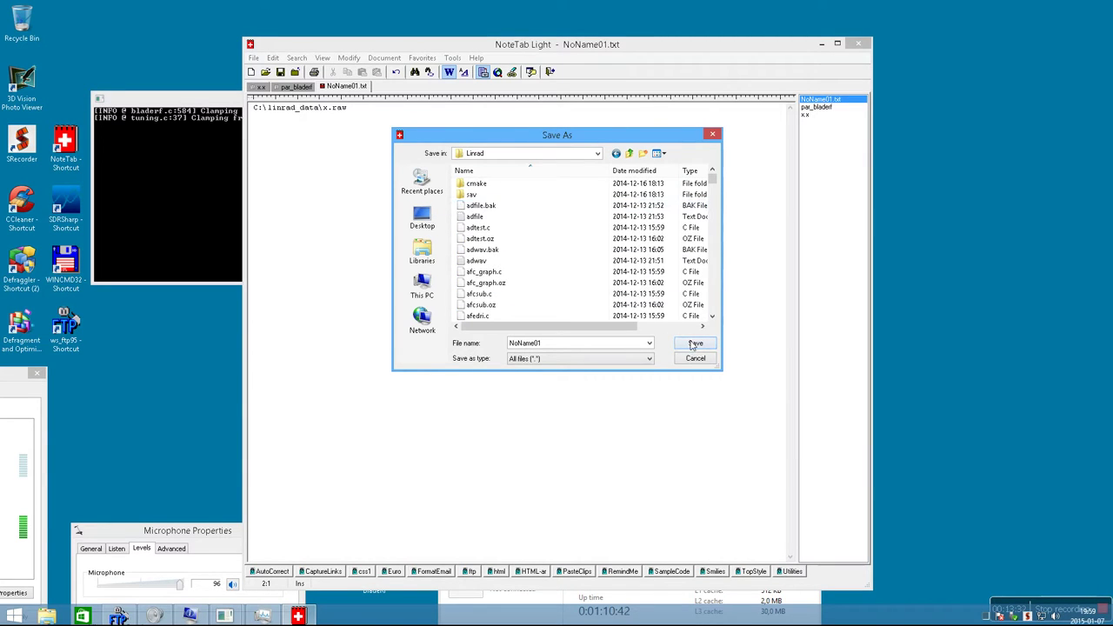
click(574, 349)
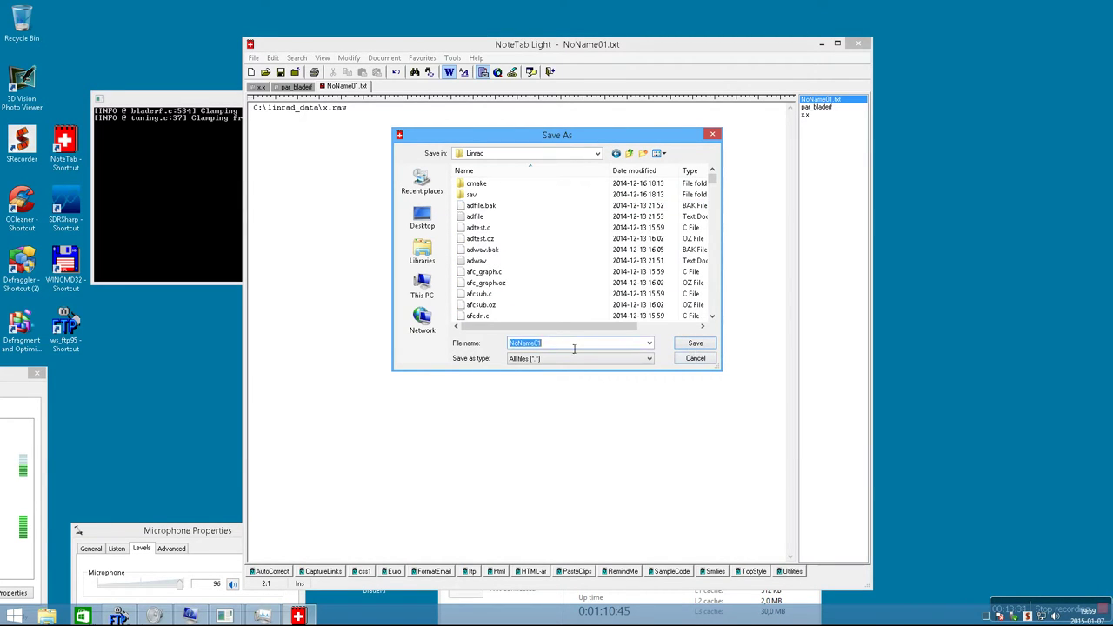
text(adfile)
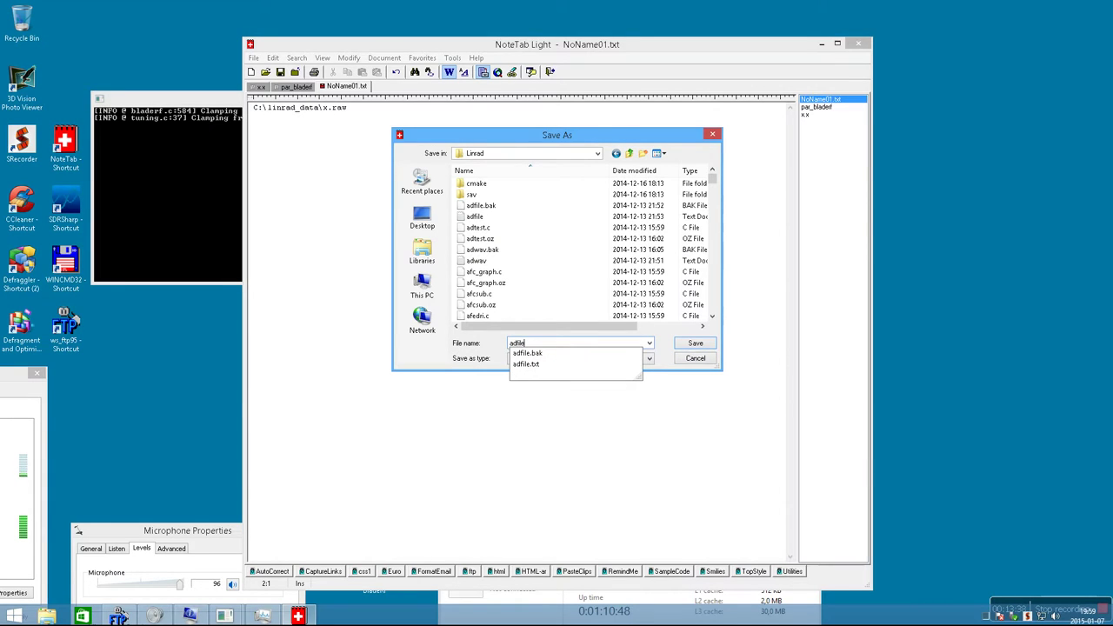
key(Return)
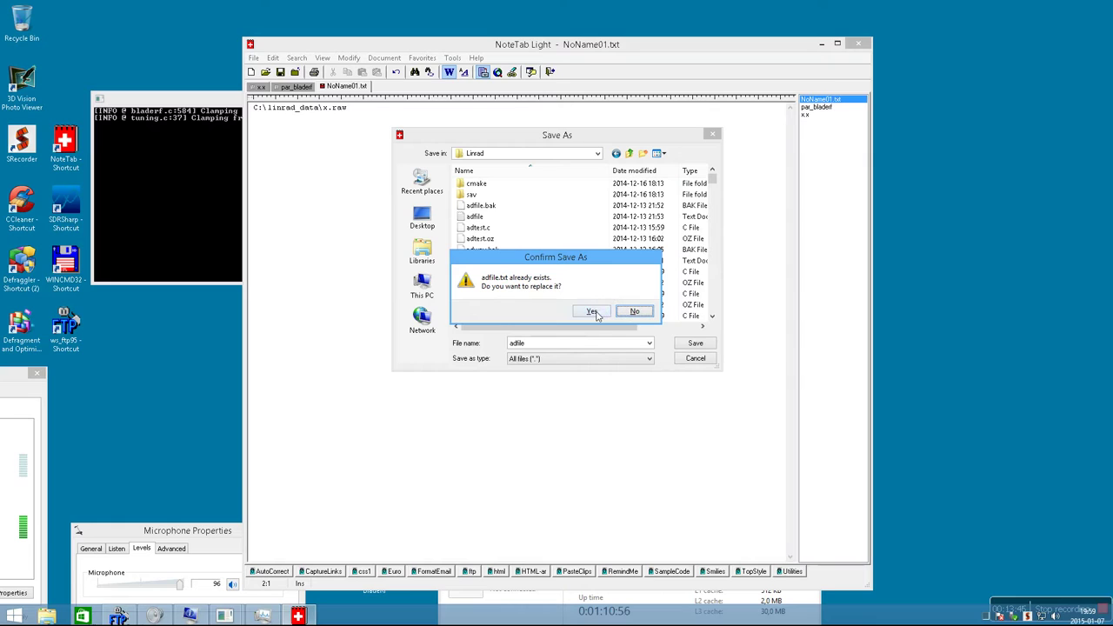
click(634, 312)
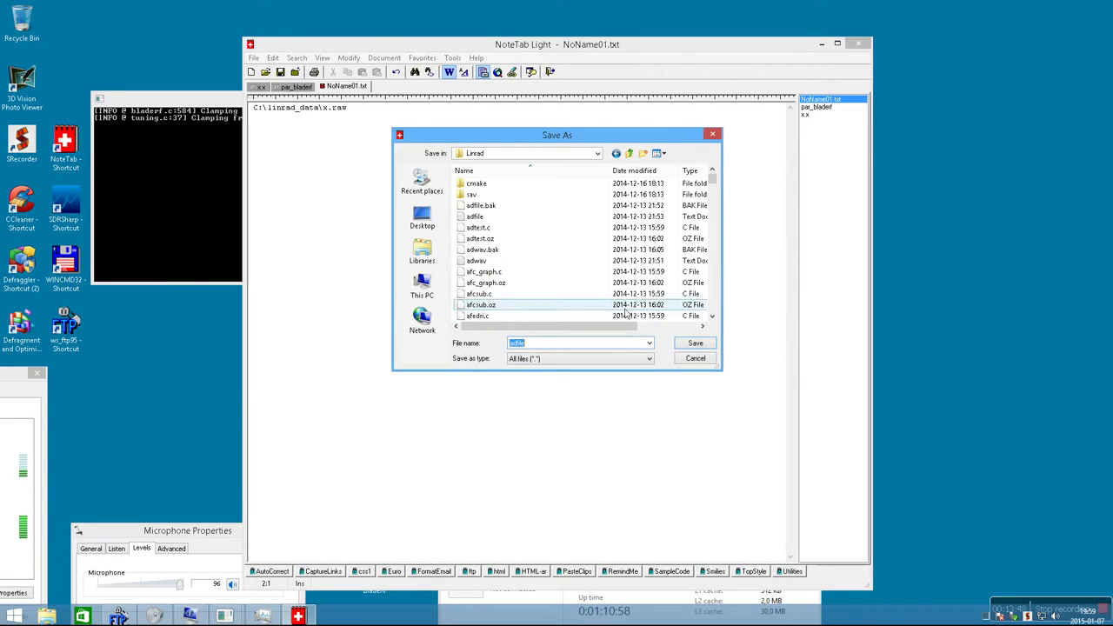
click(599, 154)
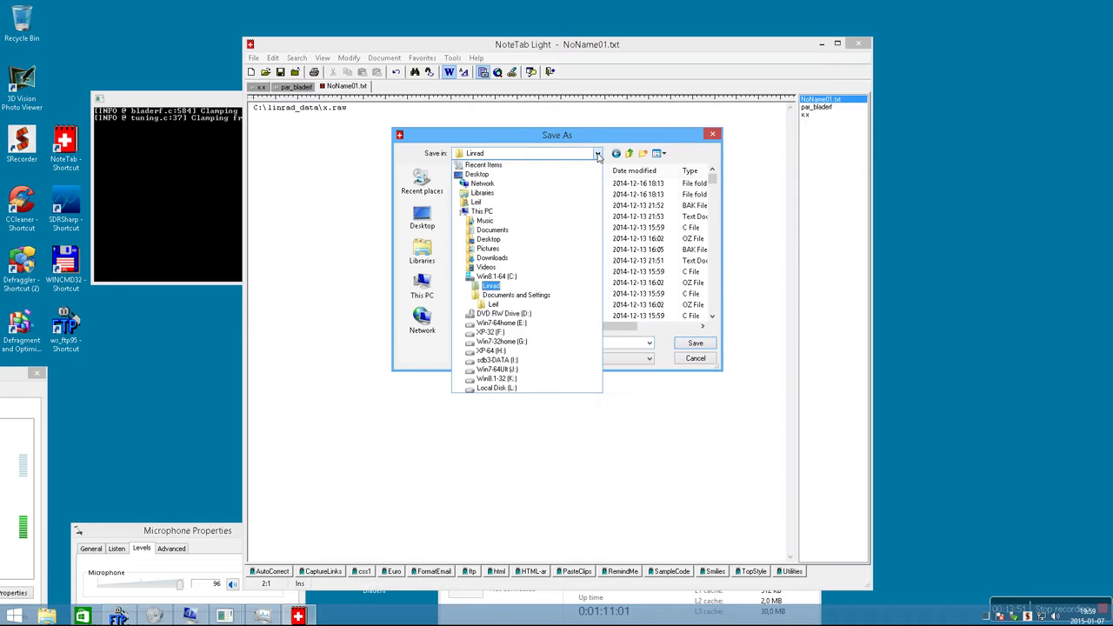
click(487, 286)
click(480, 287)
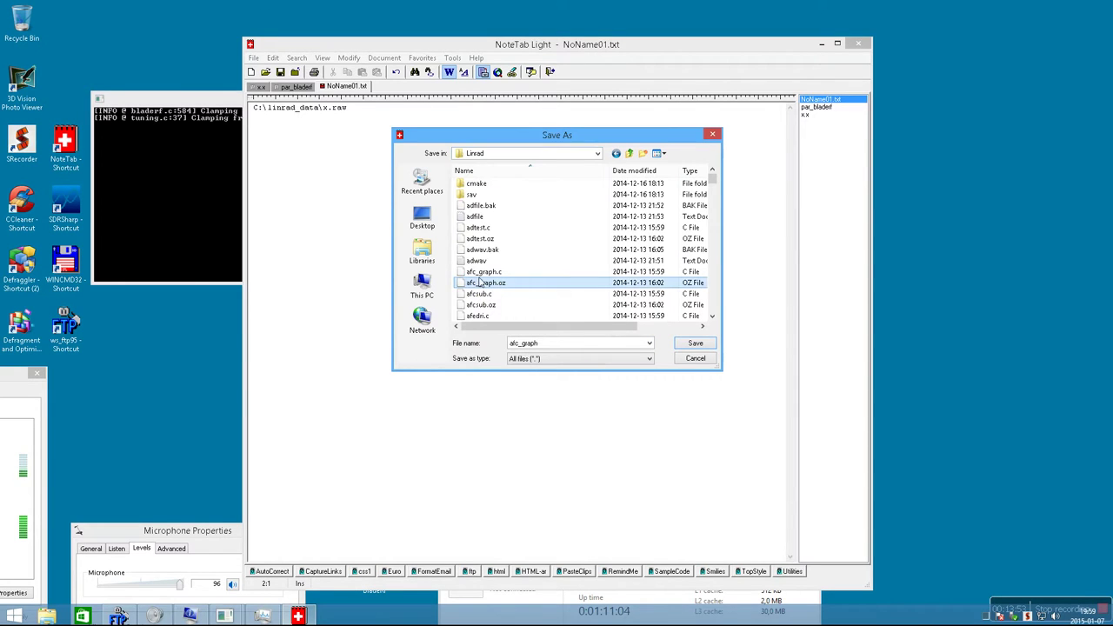
- Save the document as adfile in the Linrad BladeRF folder on drive C:, close the editor and switch to the Linrad BladeRF console window
click(599, 154)
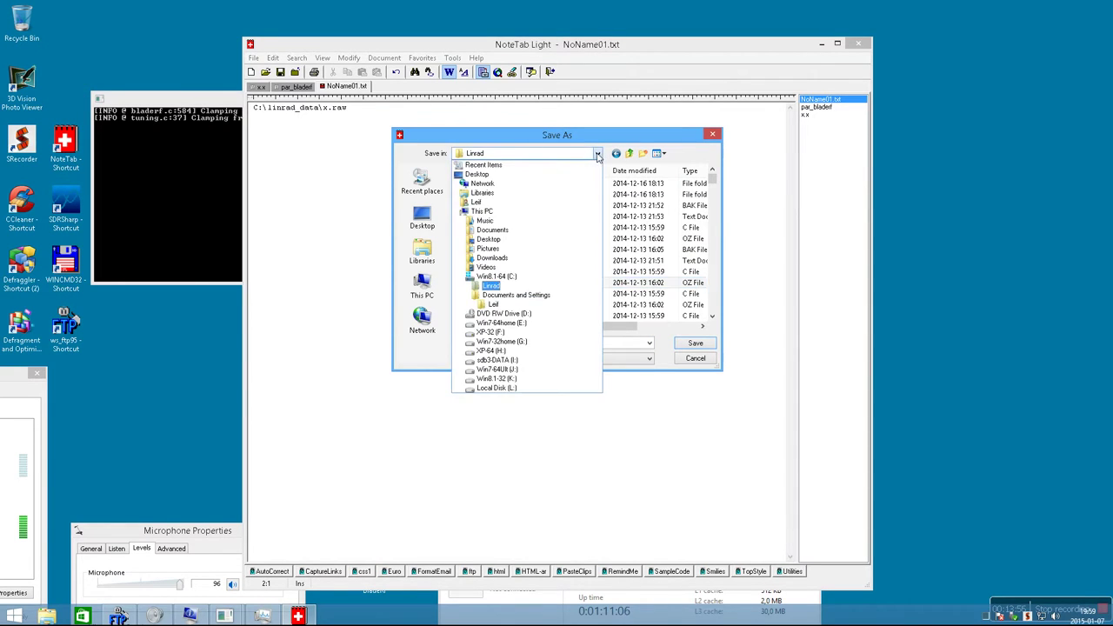
click(497, 276)
double_click(477, 238)
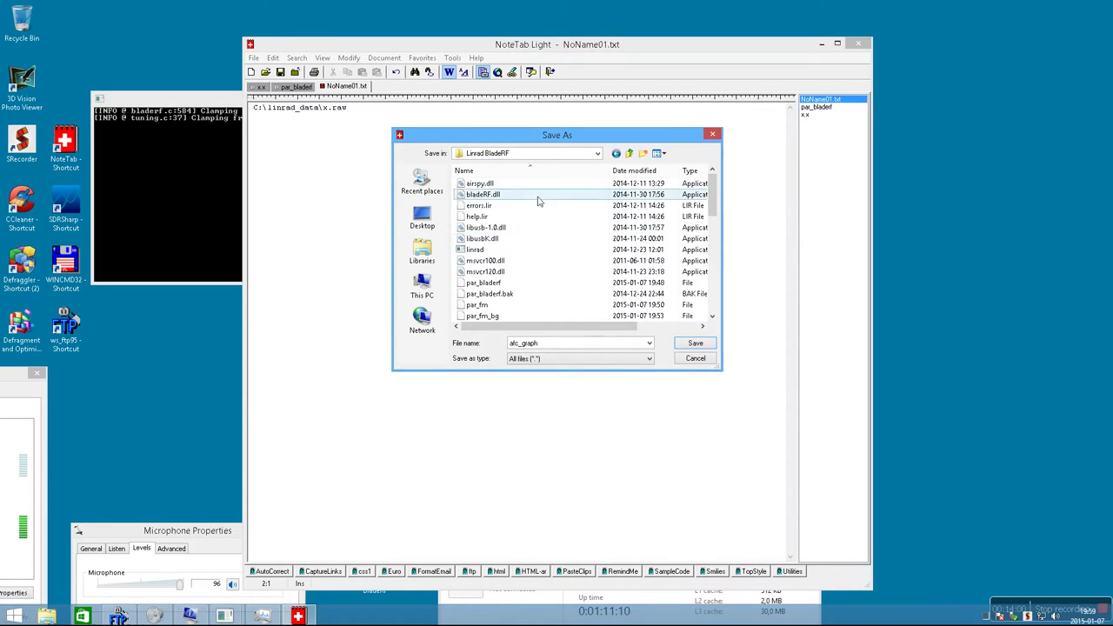
double_click(574, 347)
text(adl)
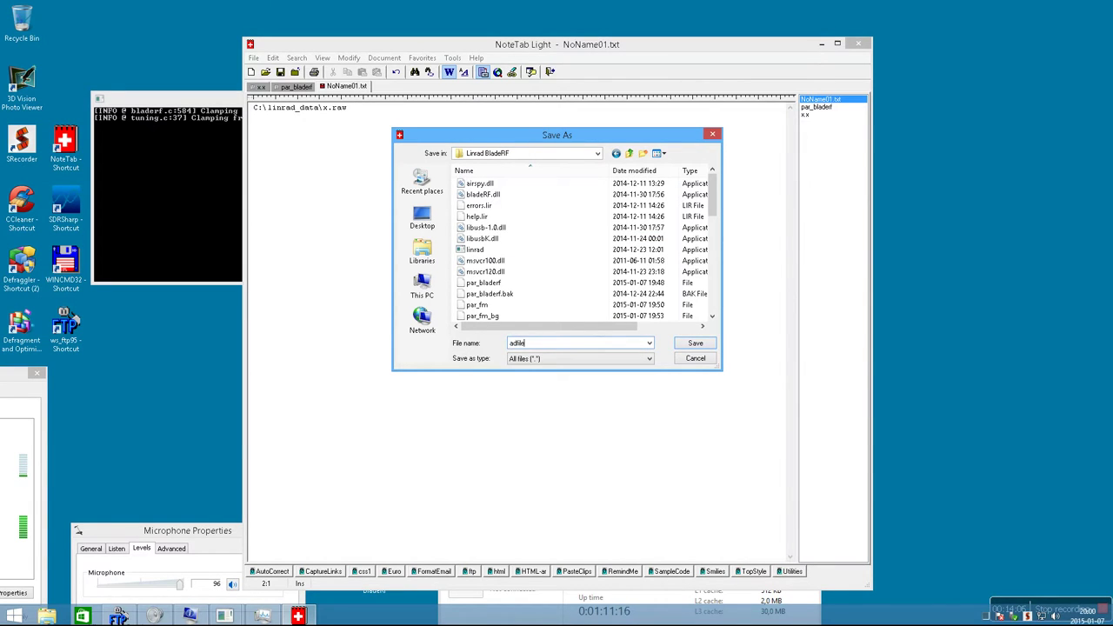
text(ile)
click(695, 344)
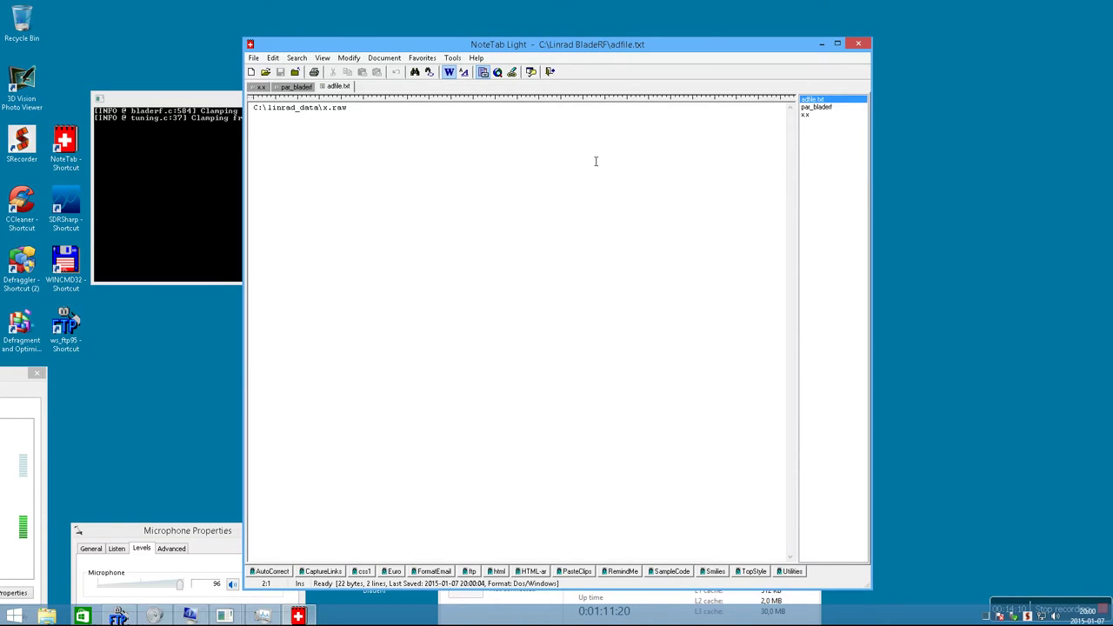
click(856, 44)
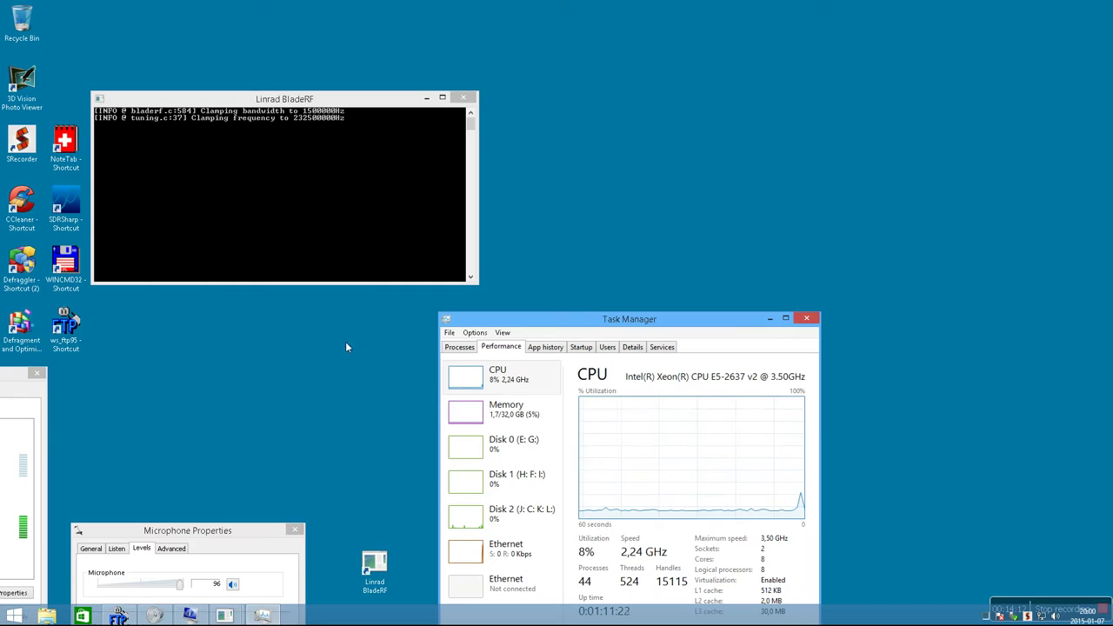
click(294, 181)
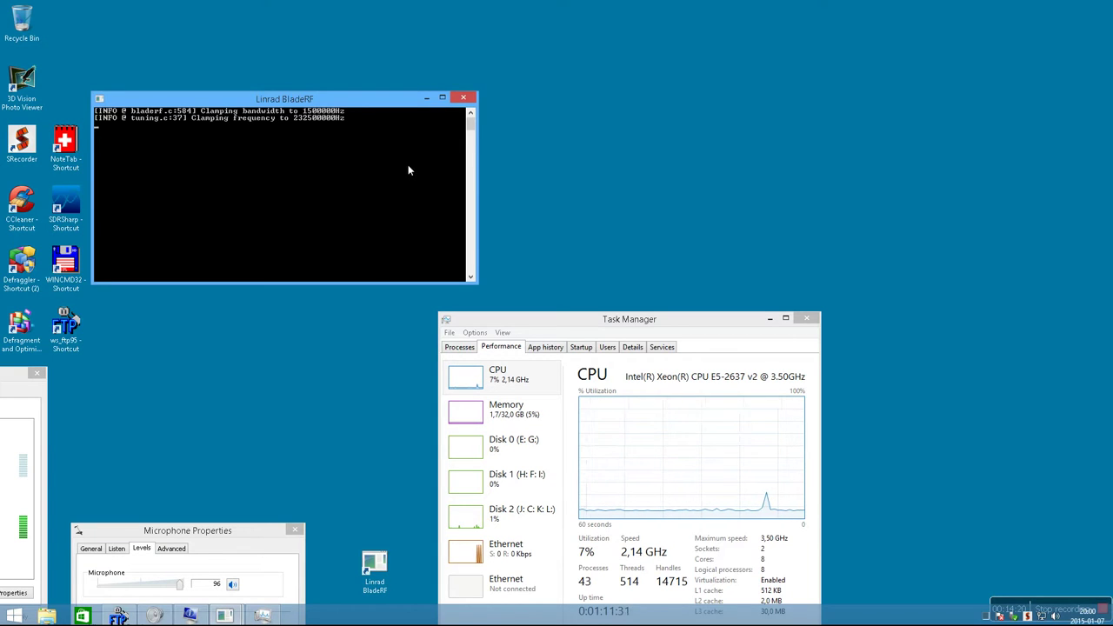
- Close the old Linrad console, relaunch Linrad and try to process the first file named in adfile without endless repeat
click(466, 94)
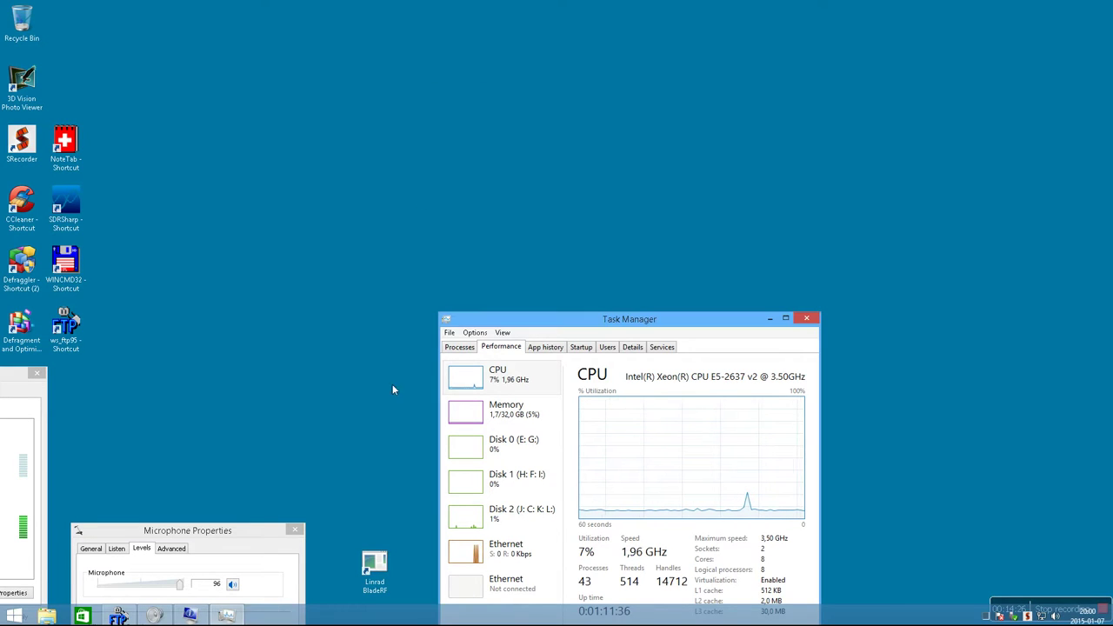
double_click(372, 563)
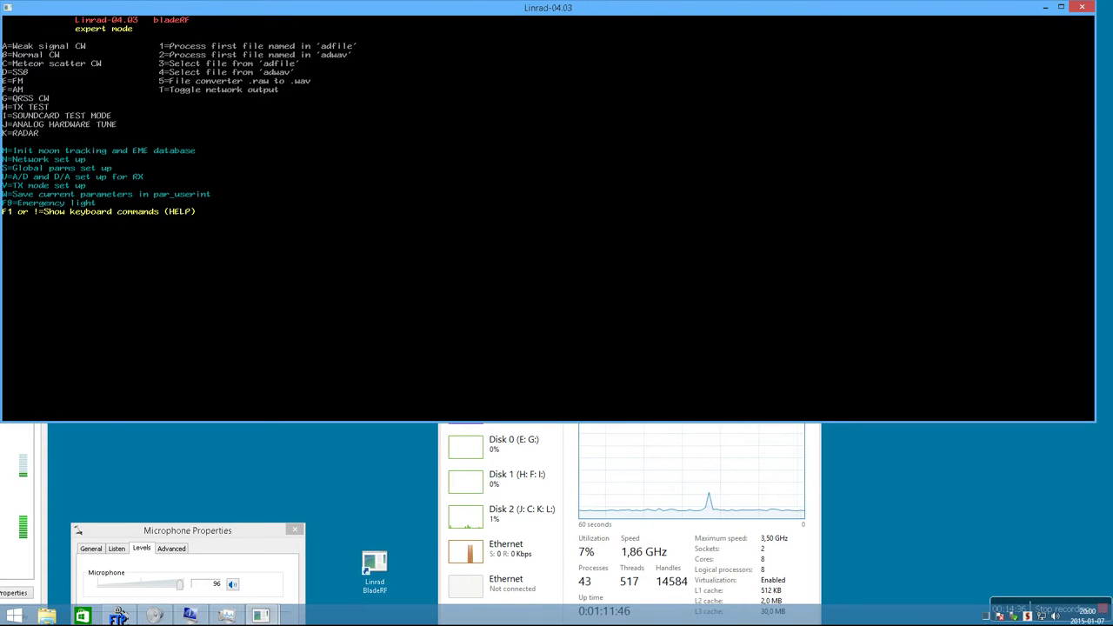
key(w)
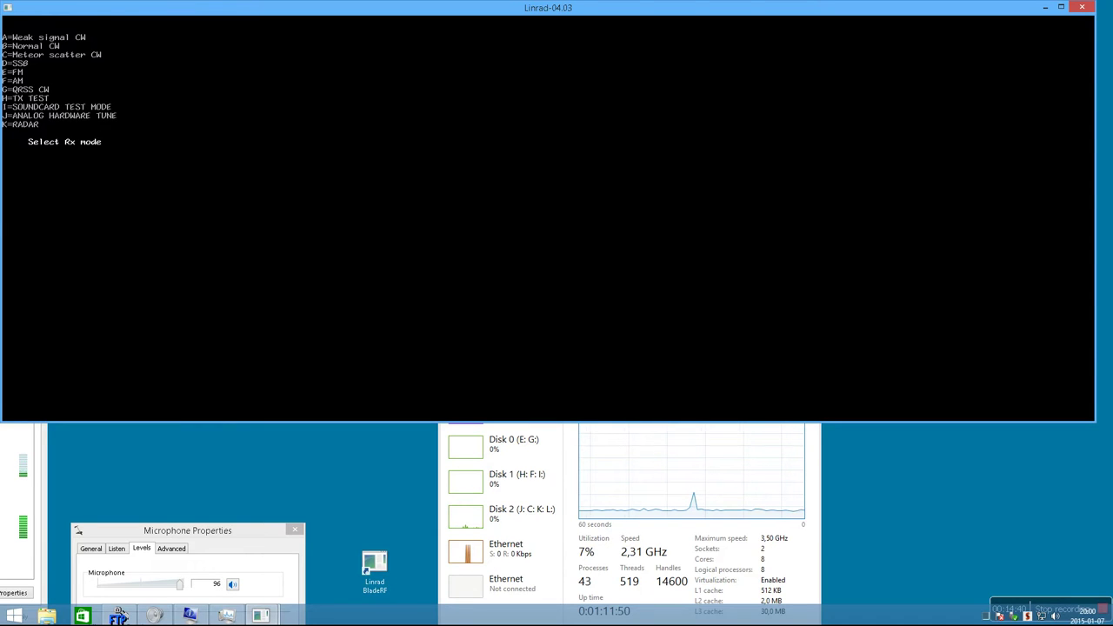
key(a)
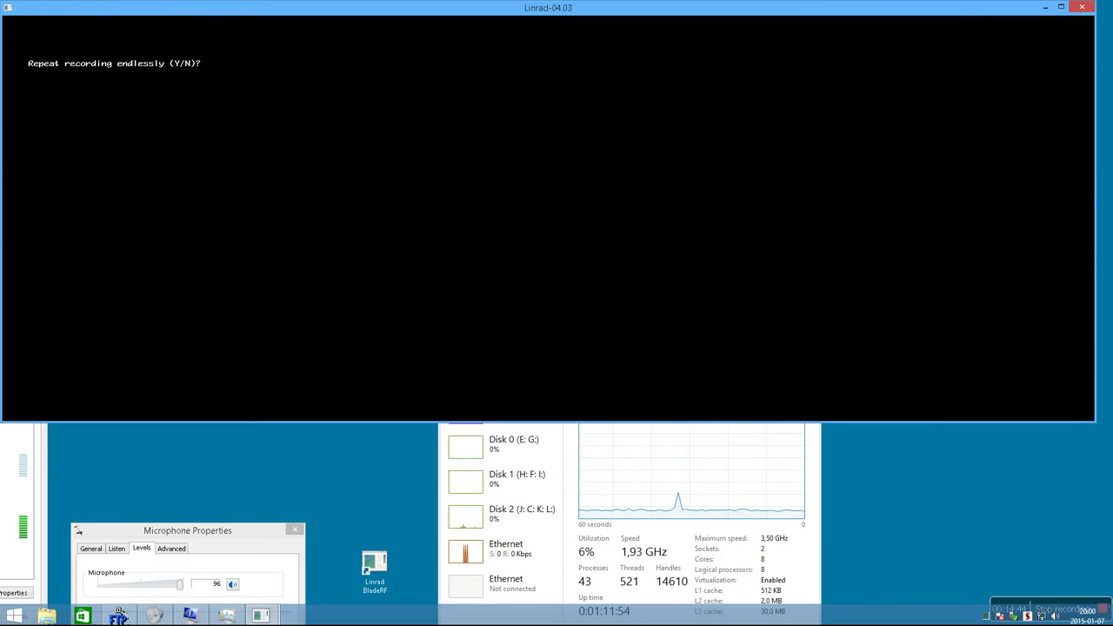
key(n)
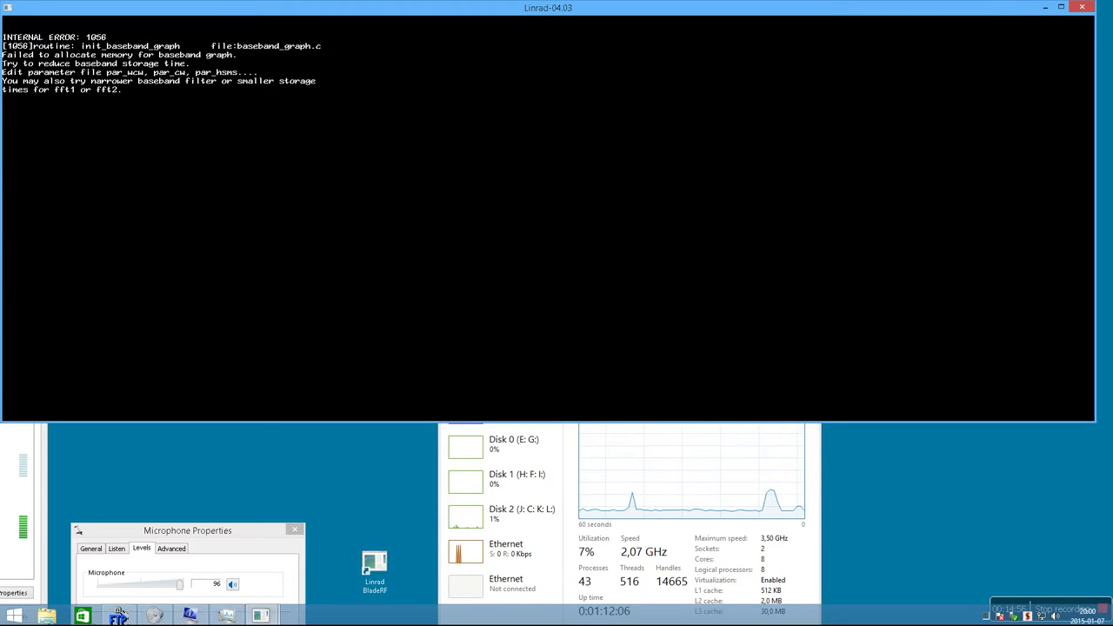
key(Escape)
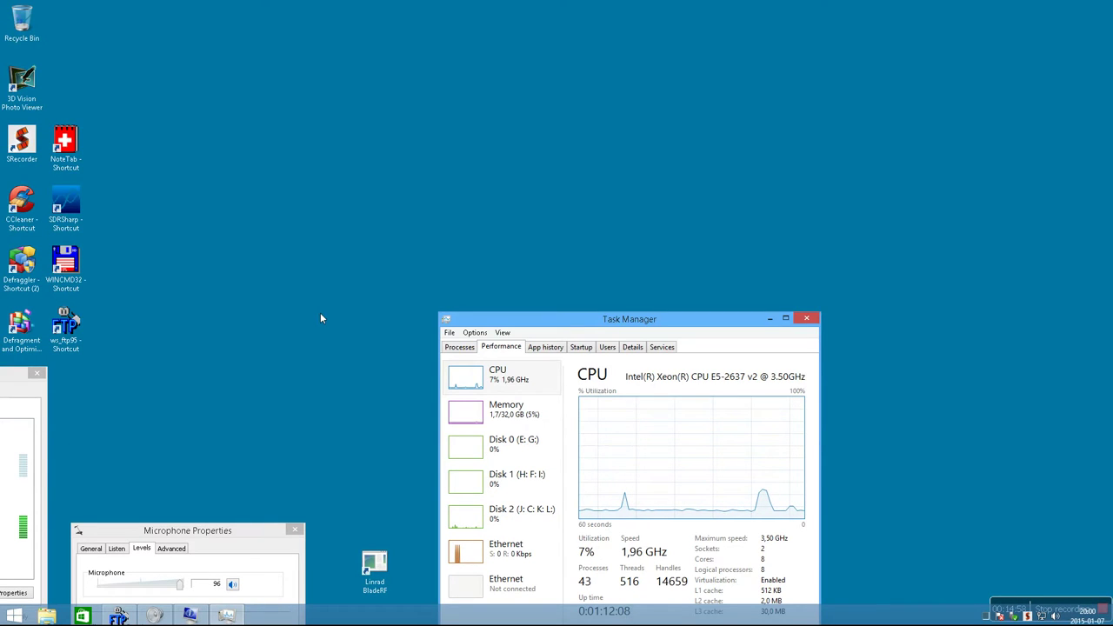
- Relaunch Linrad, enter FM reception, open its receive parameters and set the first FFT storage time to 0 s
click(368, 565)
double_click(369, 566)
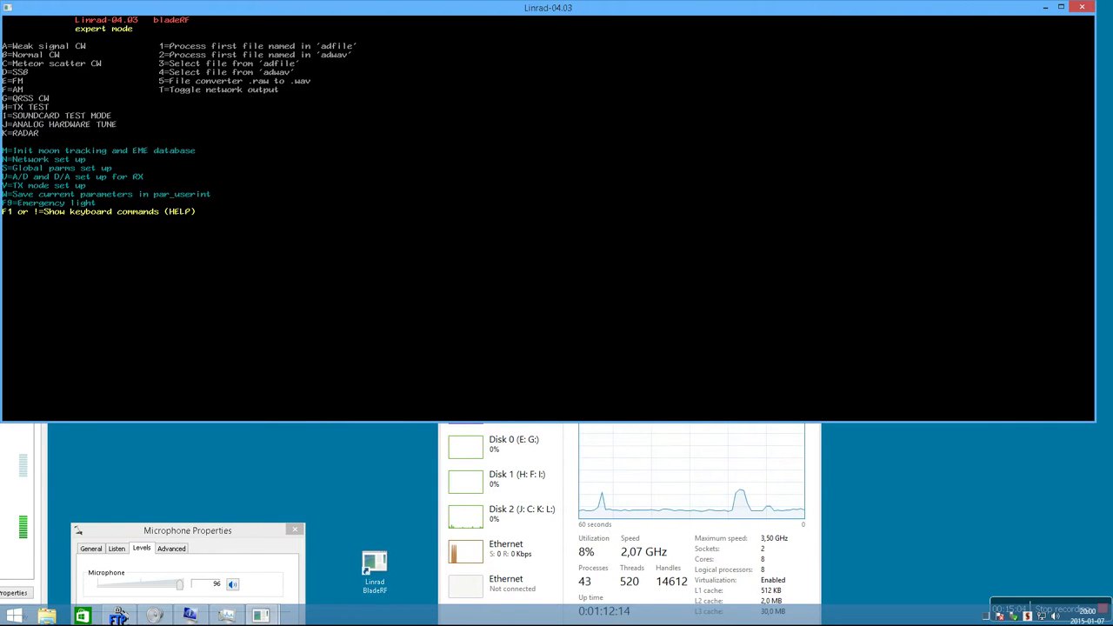
key(f)
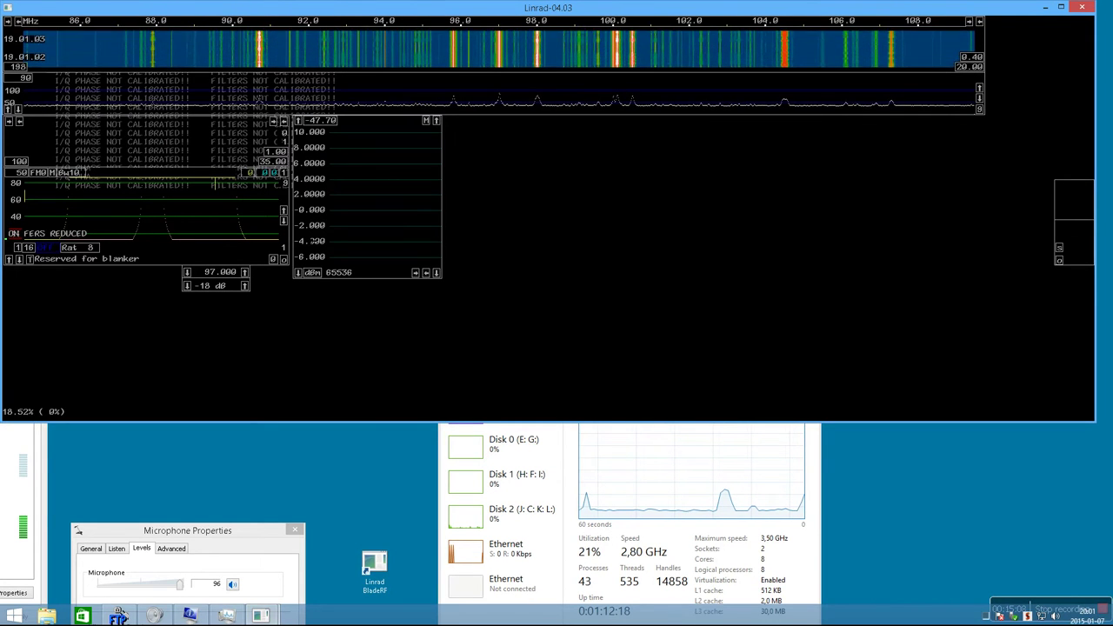
key(Escape)
key(c)
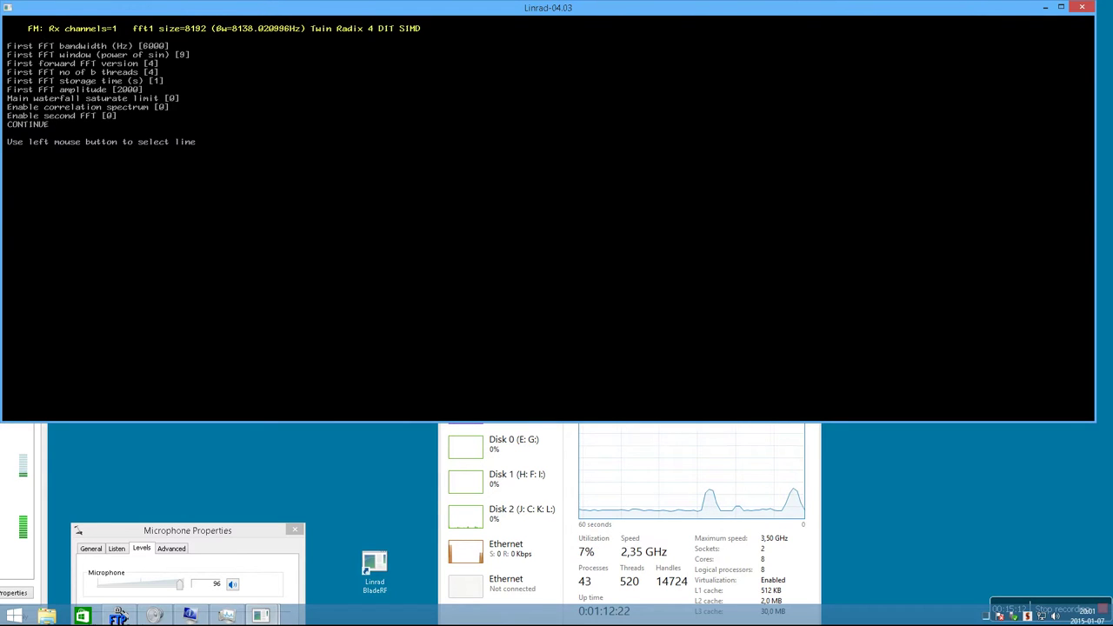
click(79, 80)
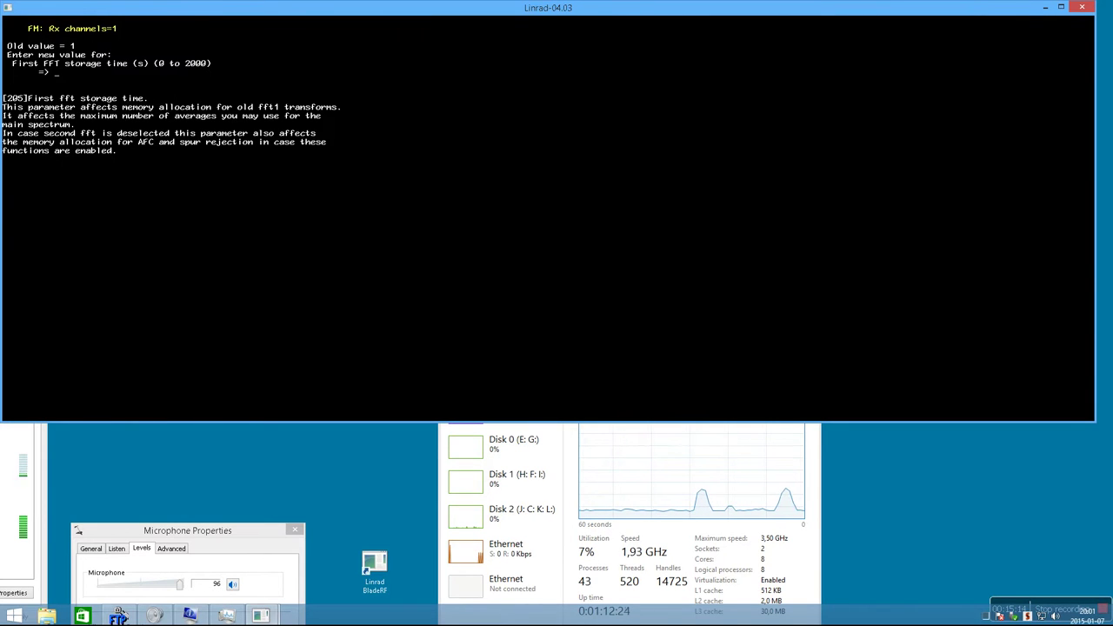
text(0)
key(Return)
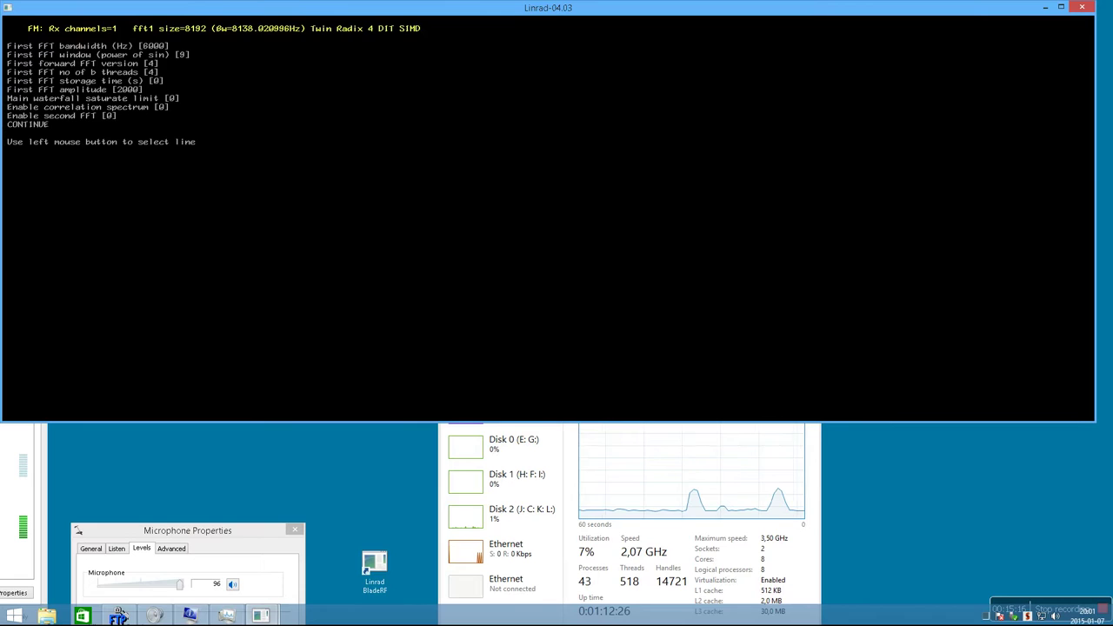
- Continue to the FM mixer and baseband parameters, set the baseband storage time to 10 s and resume FM reception
click(27, 124)
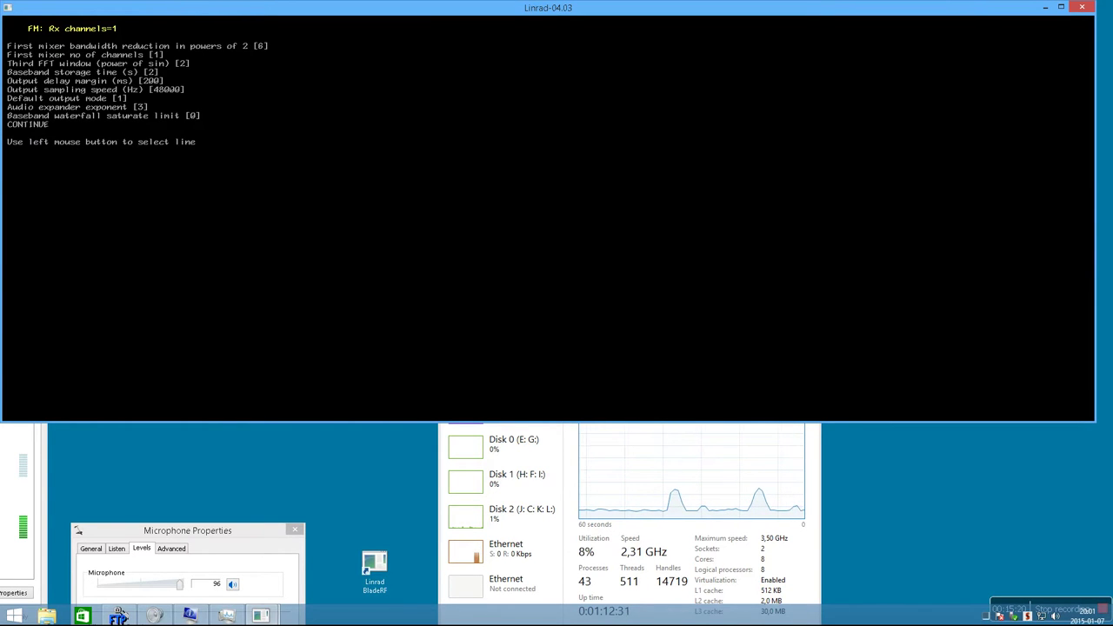
click(83, 72)
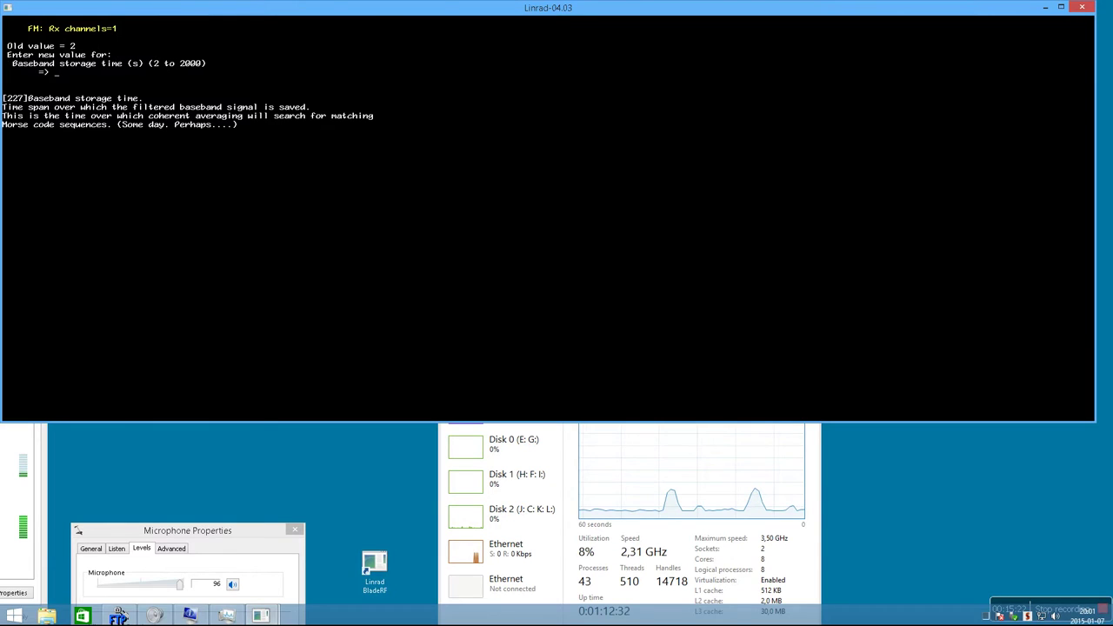
text(10)
key(Return)
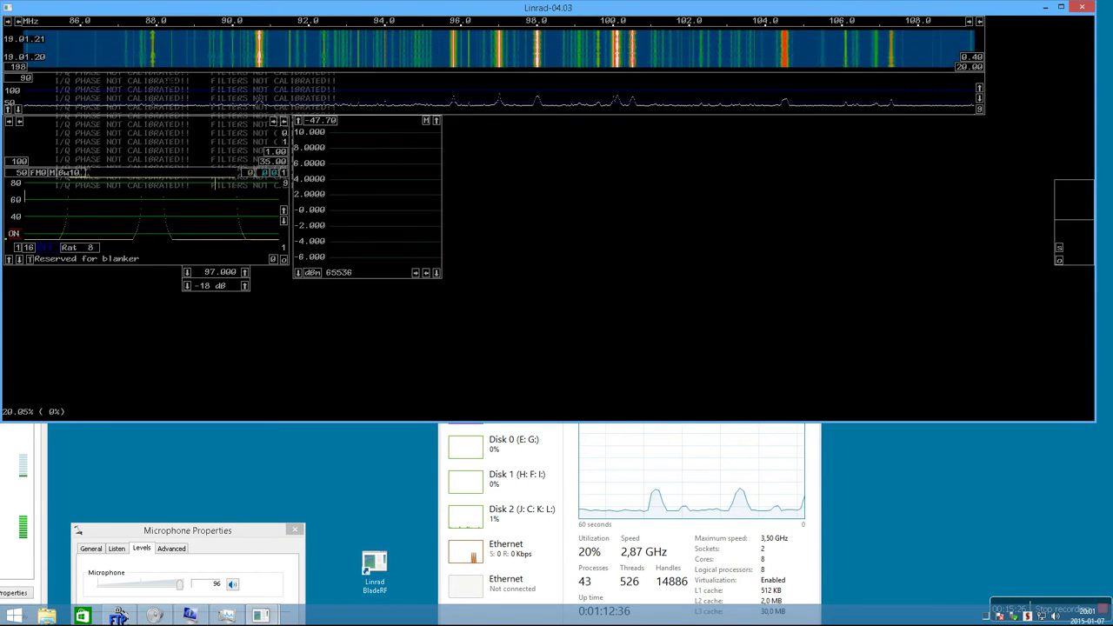
- Exit FM reception to the main menu and process the first file named in adfile without repeating the recording endlessly
key(x)
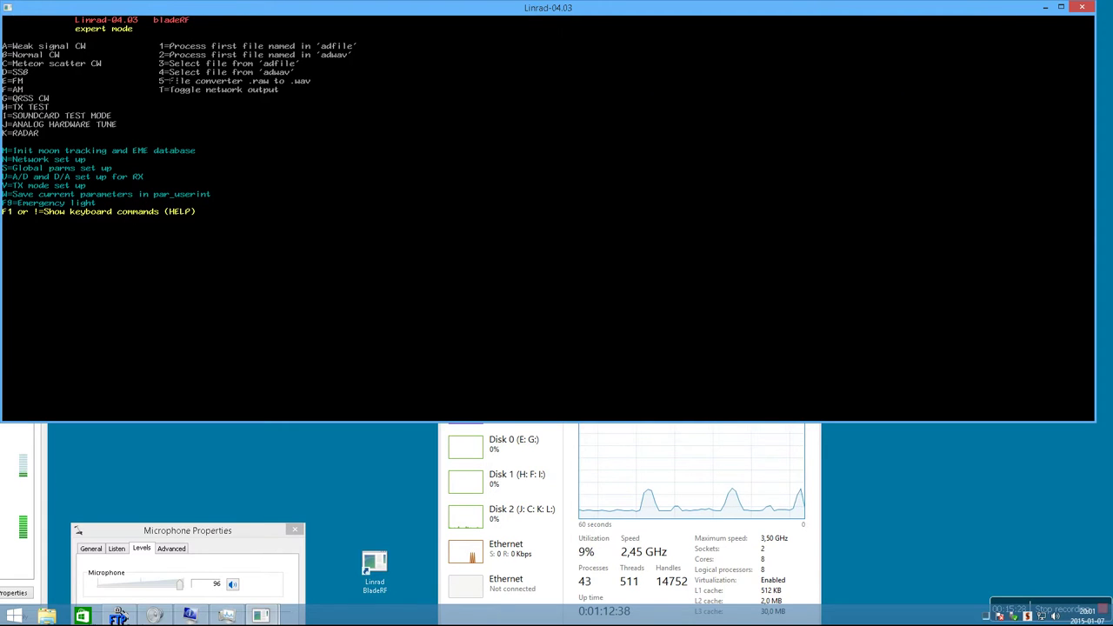
key(1)
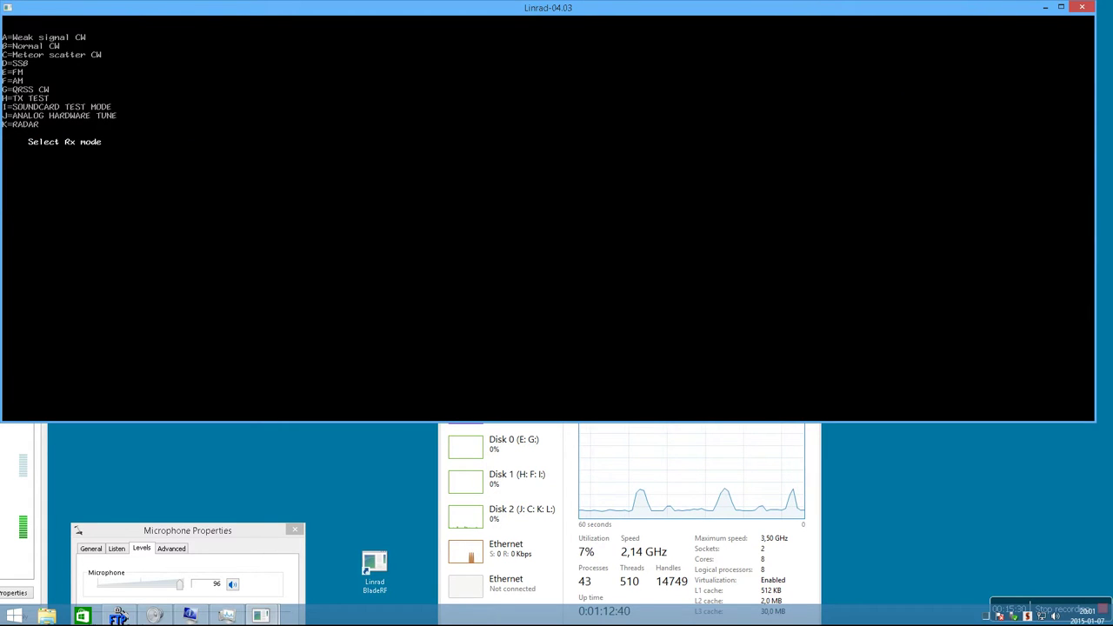
key(a)
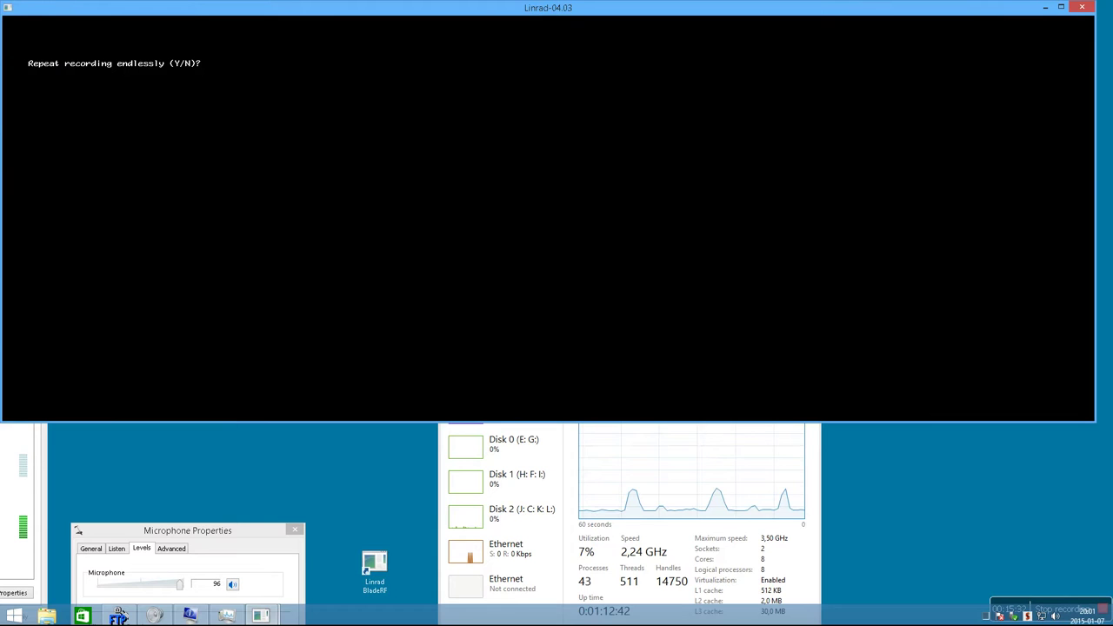
key(n)
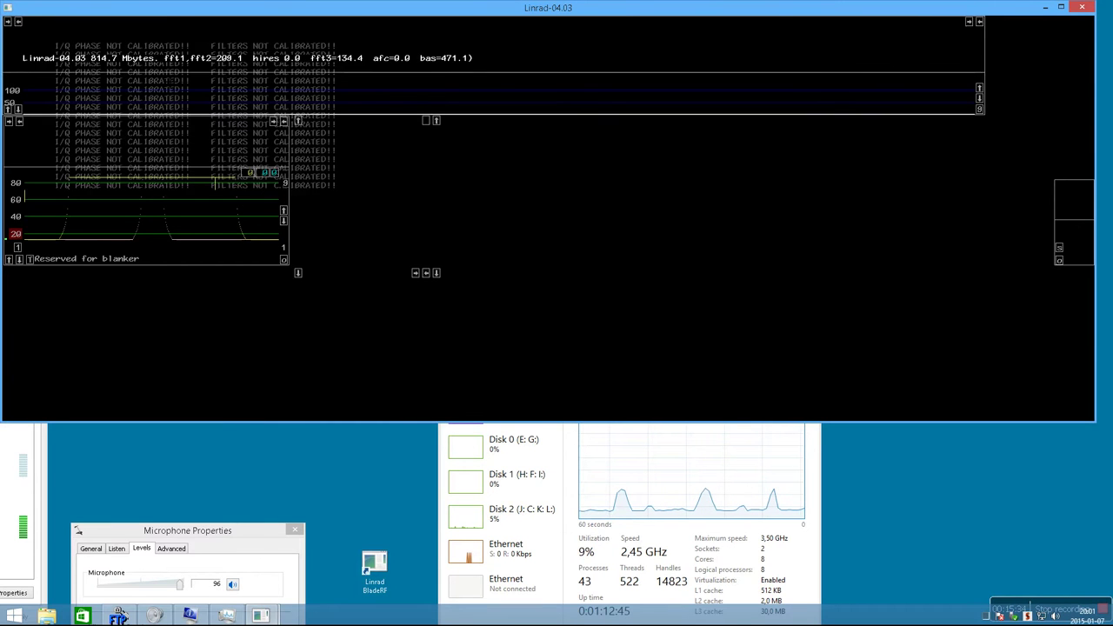